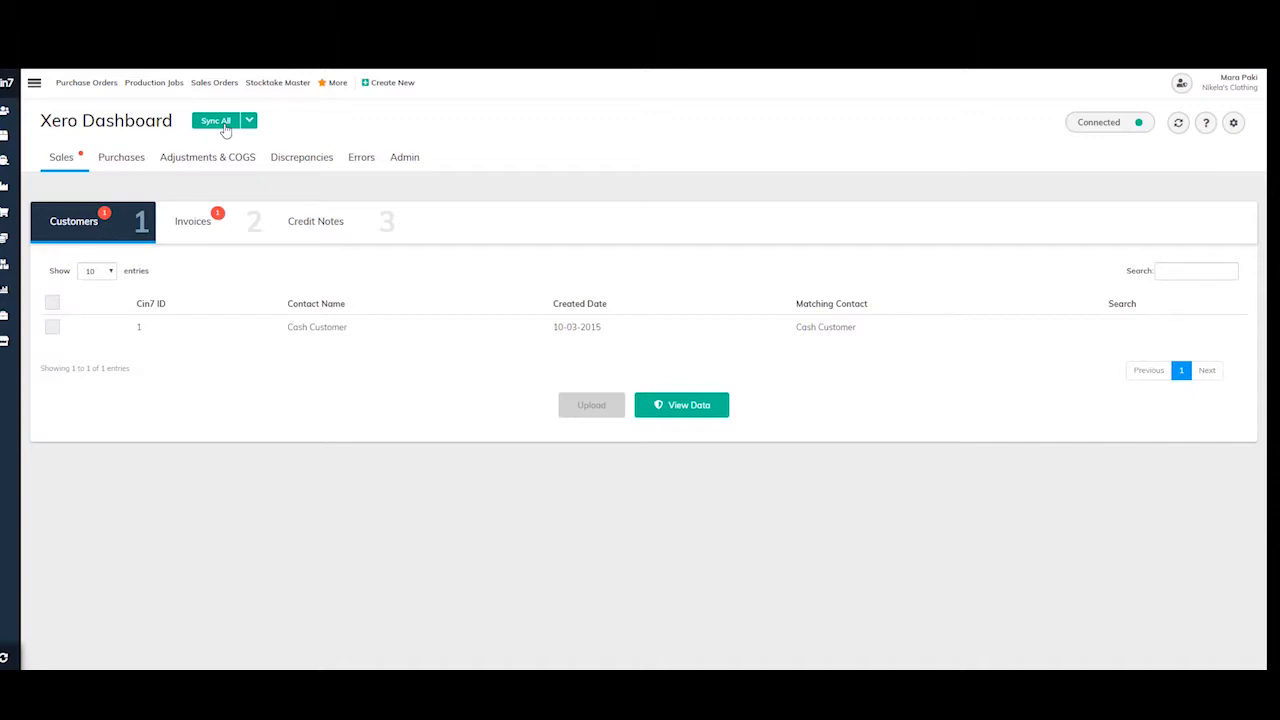
# Examine the Xero dashboard's customer, purchase, adjustment, discrepancy and error sections, plus its tax rates, chart of accounts and accounts.
pyautogui.click(53, 328)
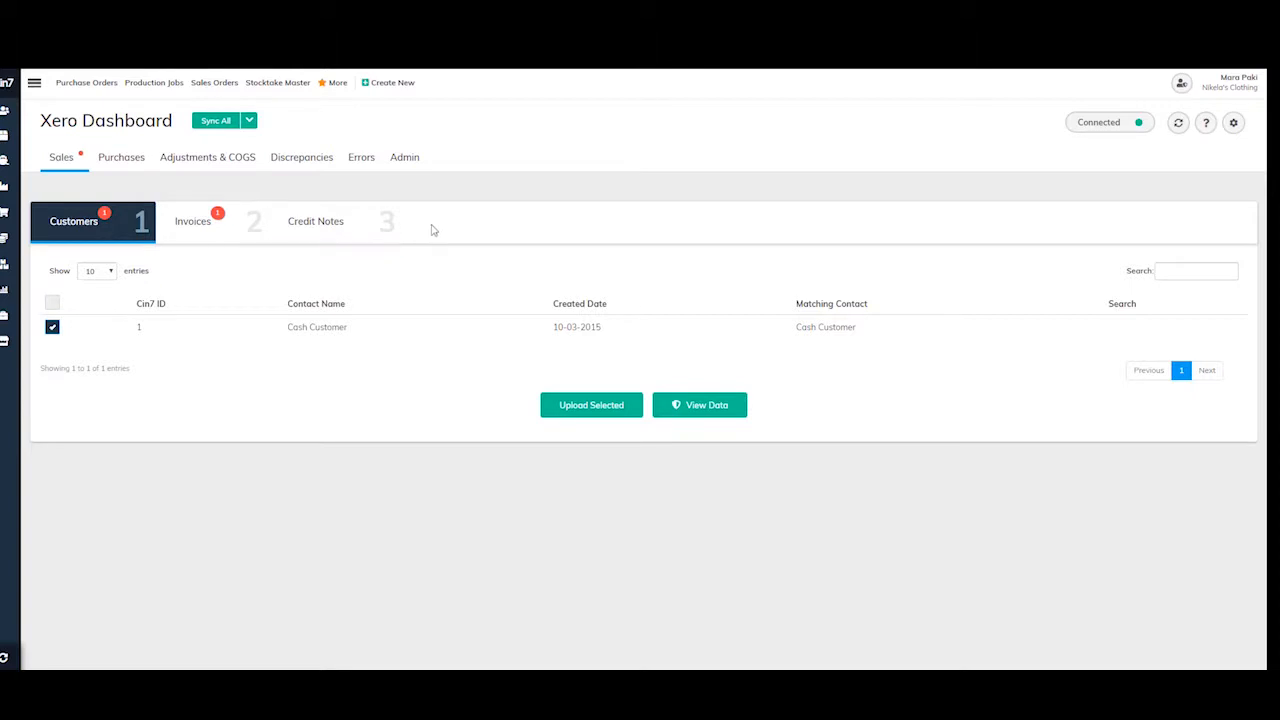
pyautogui.click(135, 165)
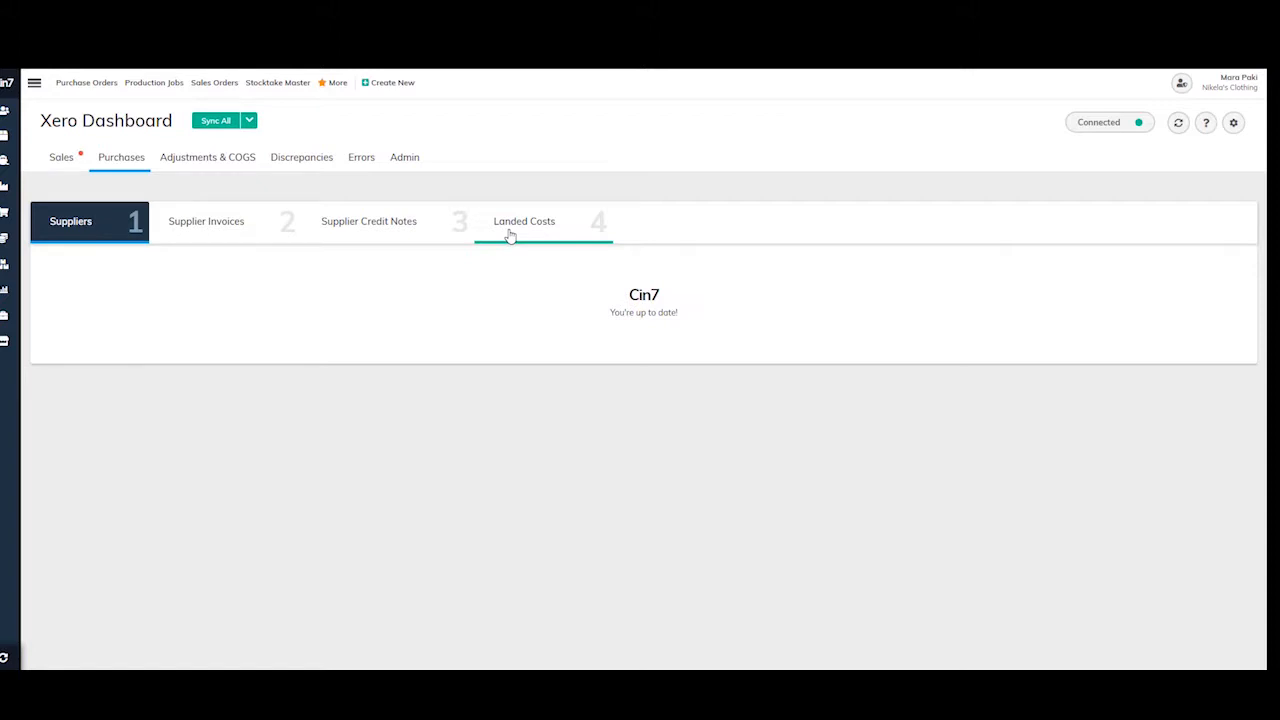
pyautogui.click(240, 169)
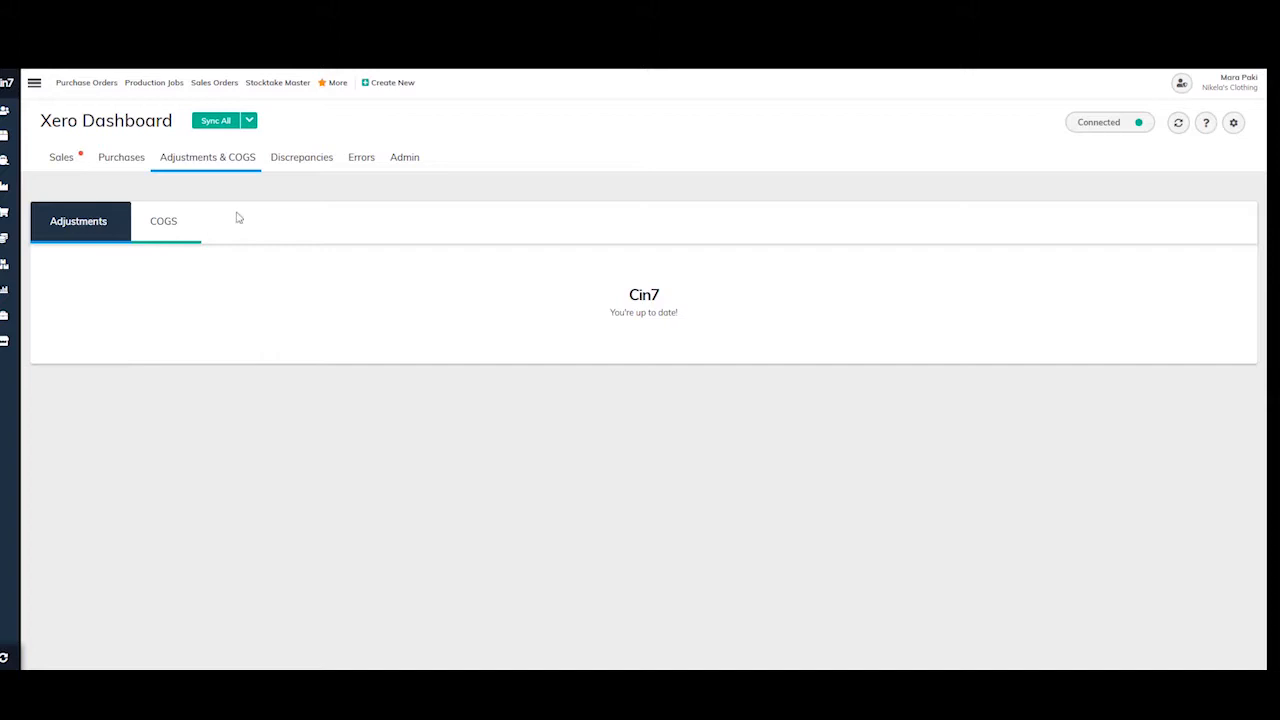
pyautogui.click(305, 168)
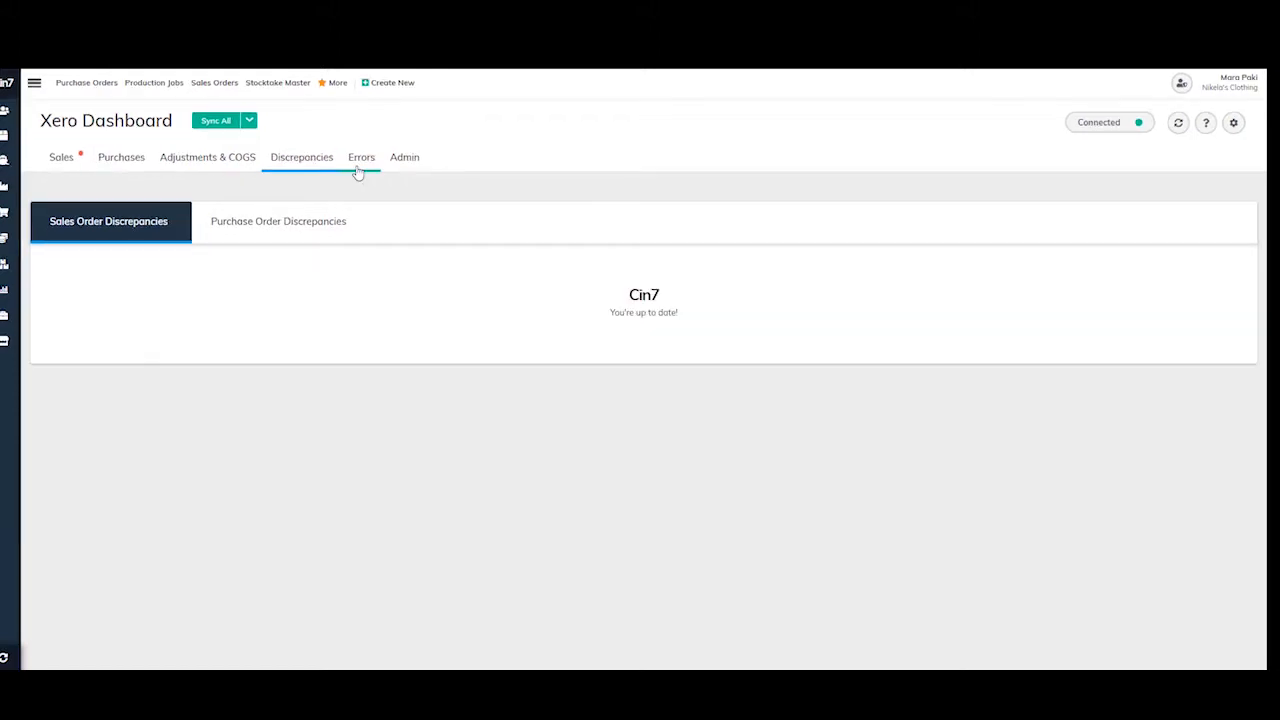
pyautogui.click(358, 170)
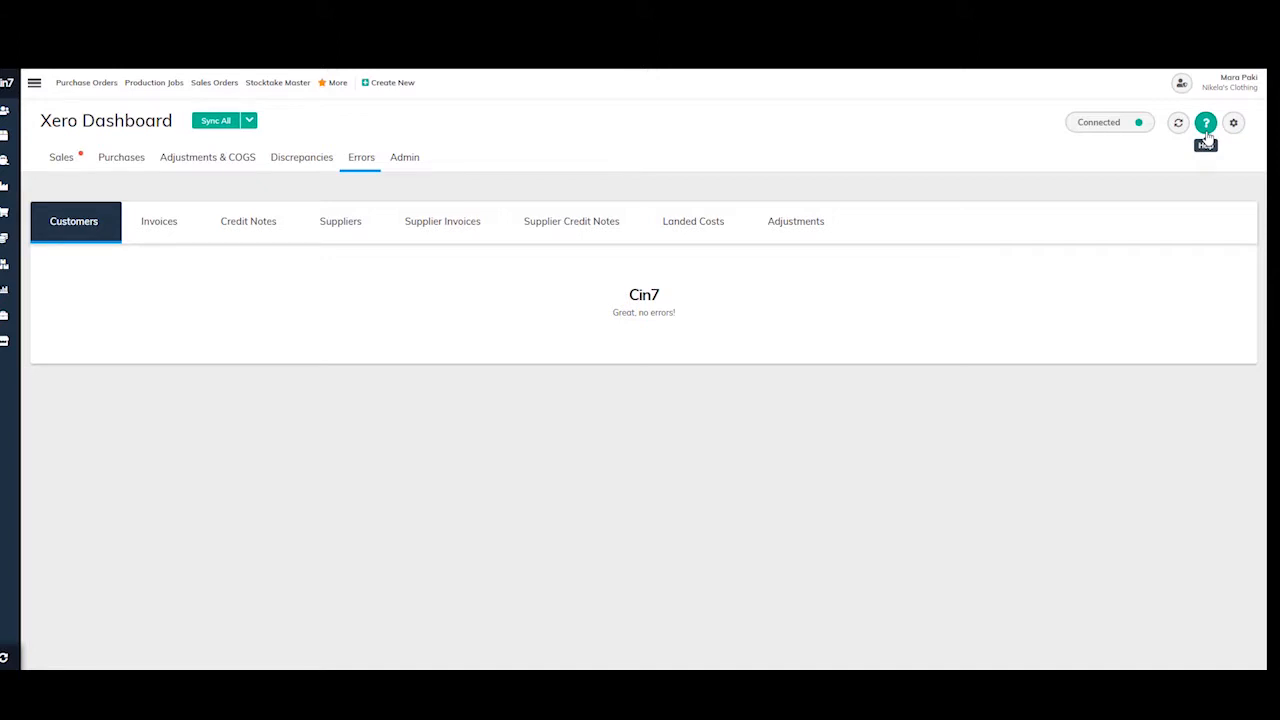
pyautogui.click(407, 168)
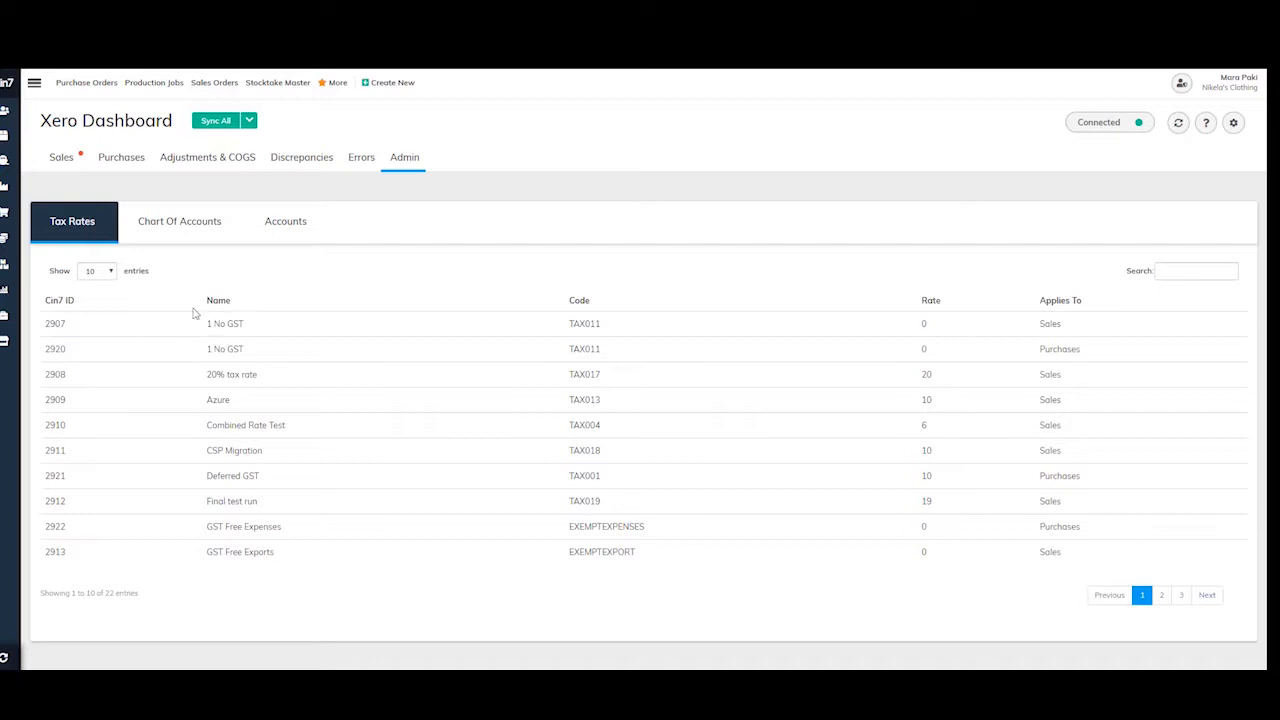
pyautogui.click(186, 228)
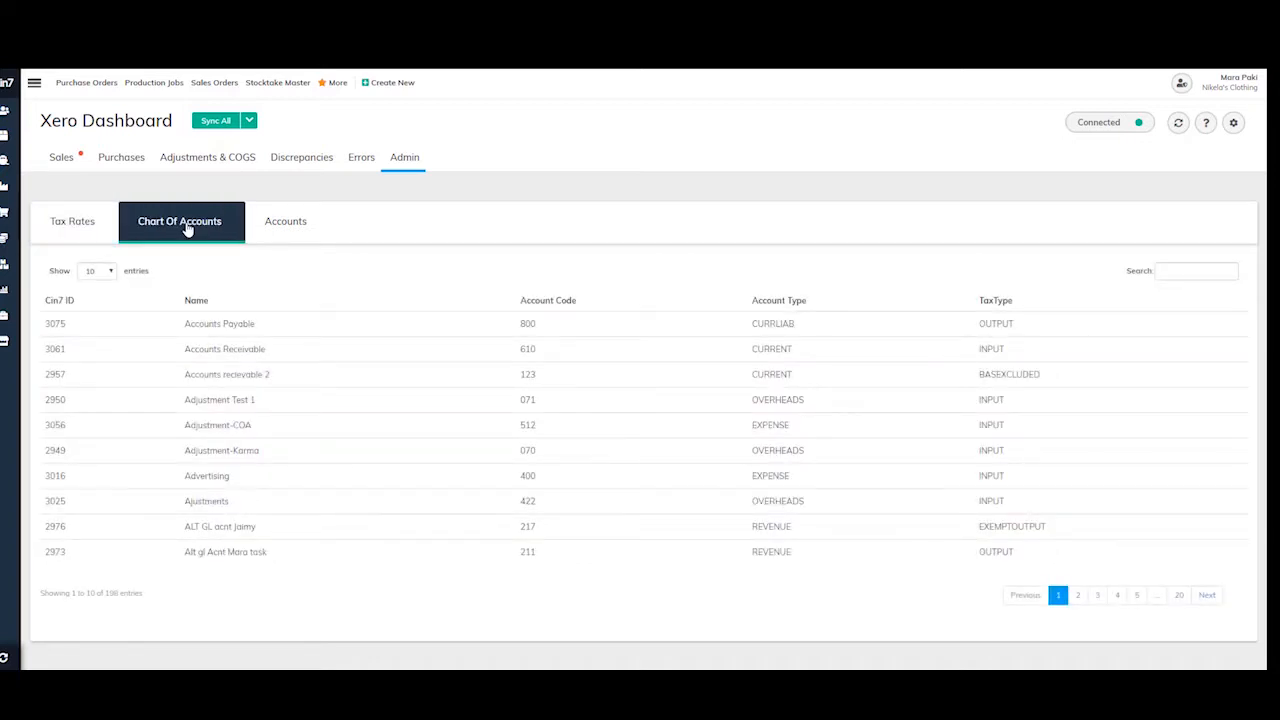
pyautogui.click(275, 230)
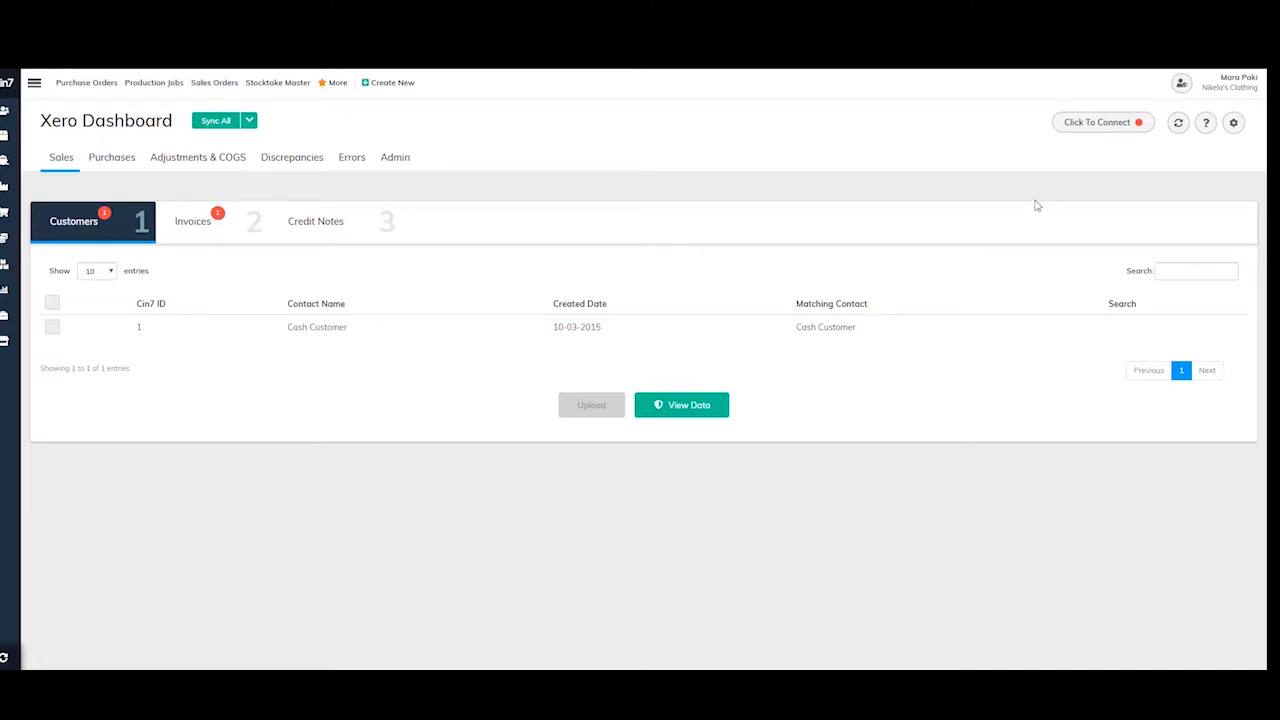
# Connect the dashboard to Xero and allow the Cin7 integration access to the CIN7 Test 4 (AU-2016-04) data.
pyautogui.click(1089, 130)
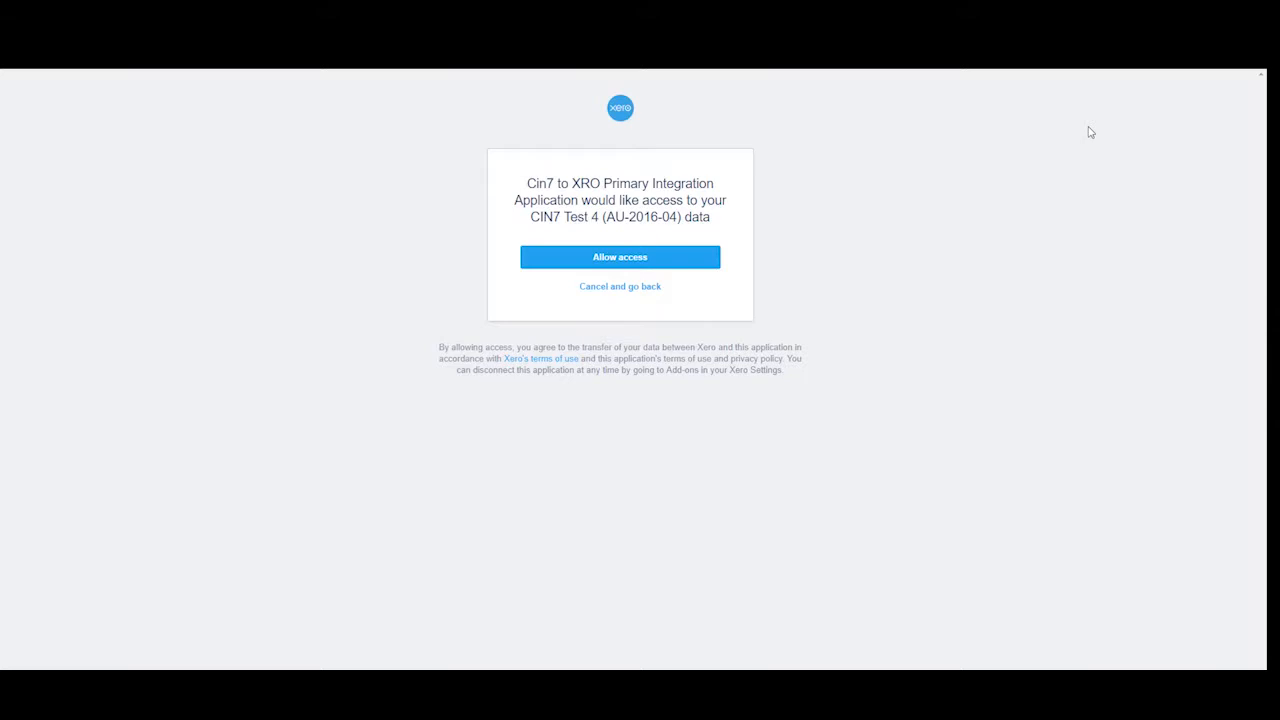
pyautogui.click(648, 259)
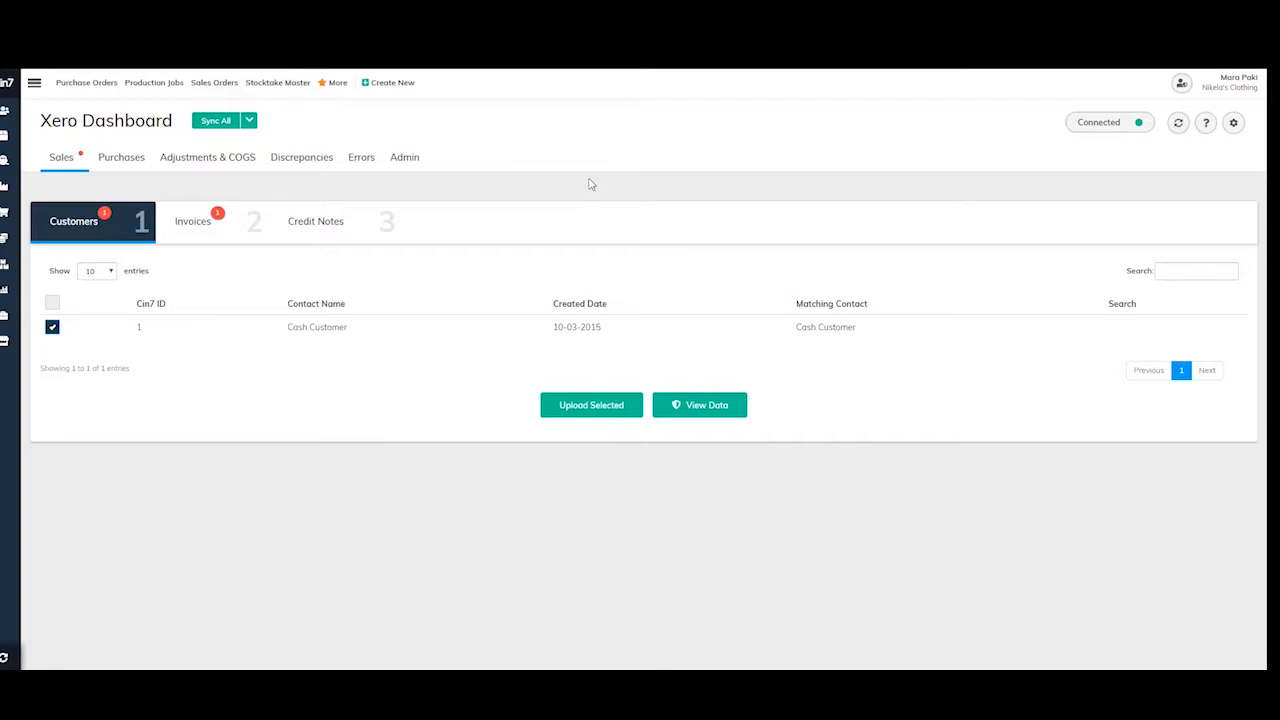
# Start the initial setup wizard from the Xero integration settings and choose Perpetual as the inventory method.
pyautogui.click(1233, 123)
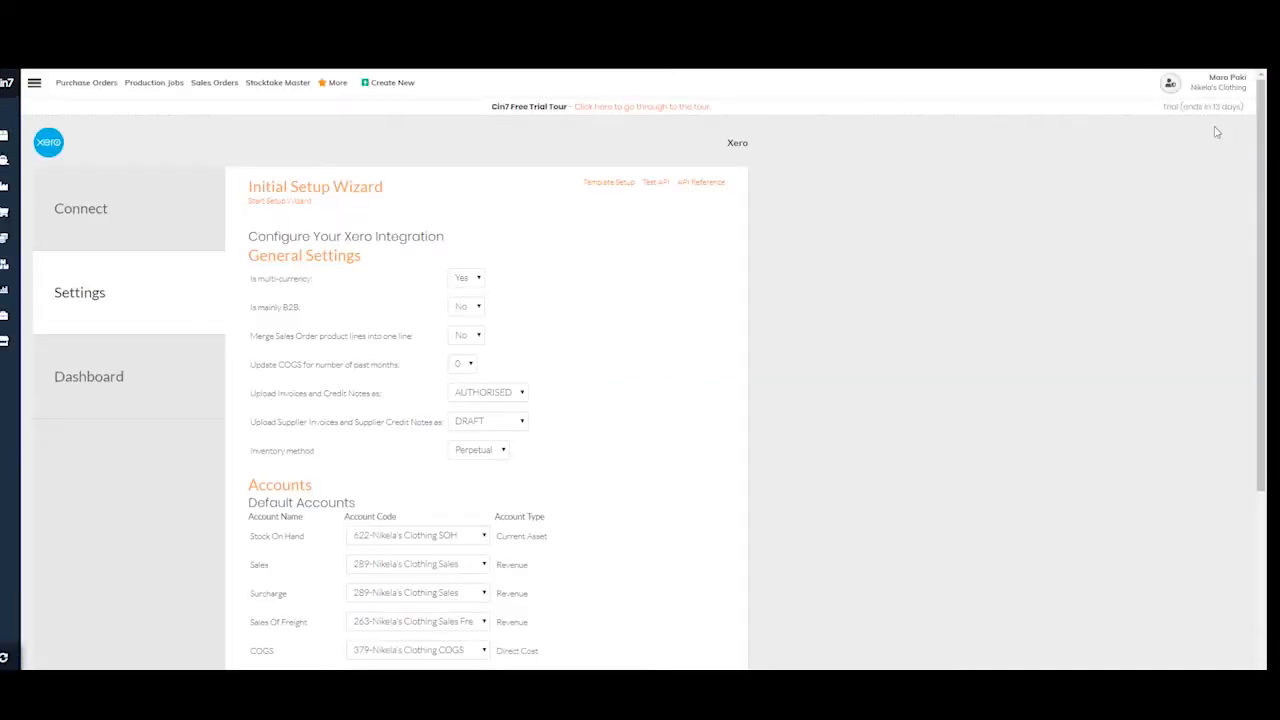
pyautogui.click(275, 201)
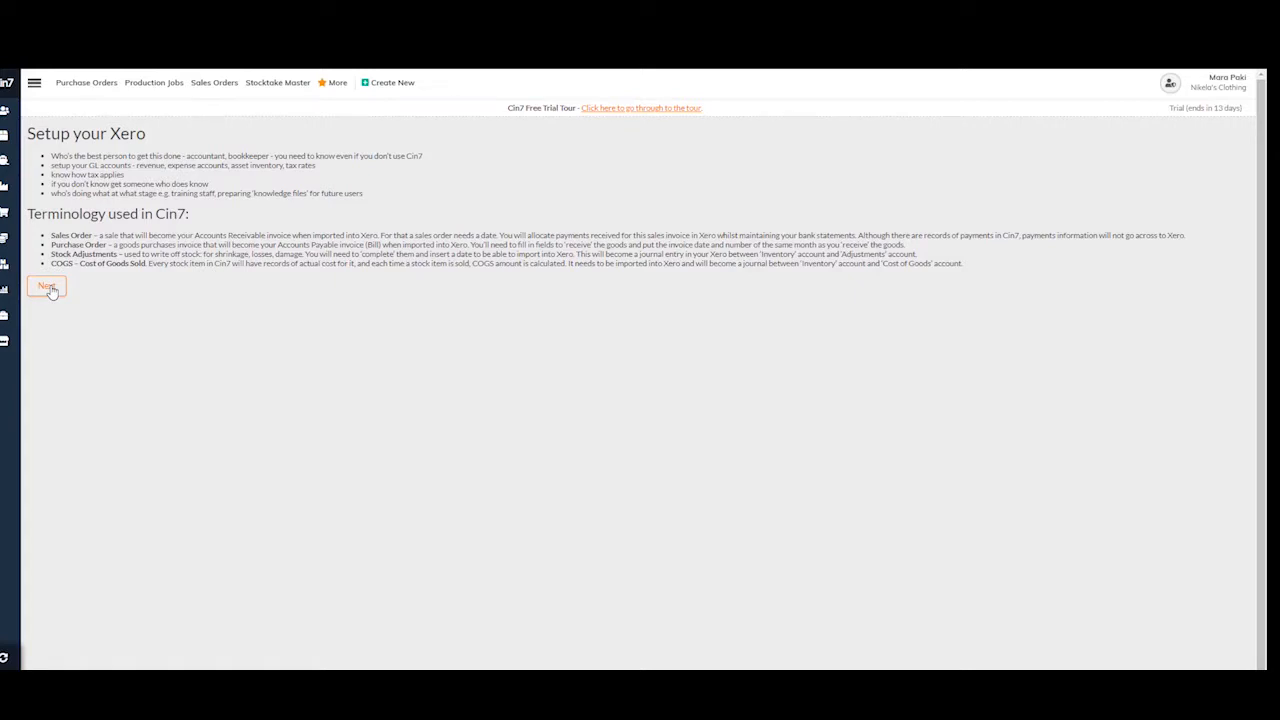
pyautogui.click(48, 287)
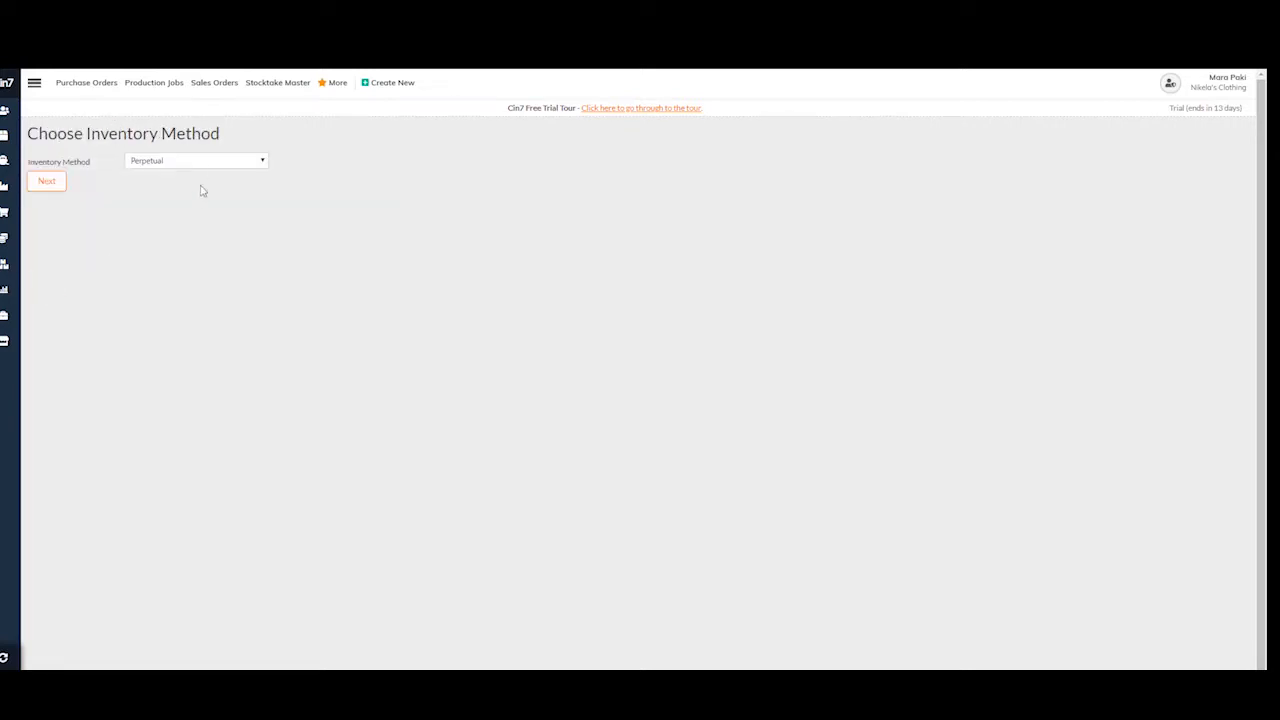
pyautogui.click(214, 166)
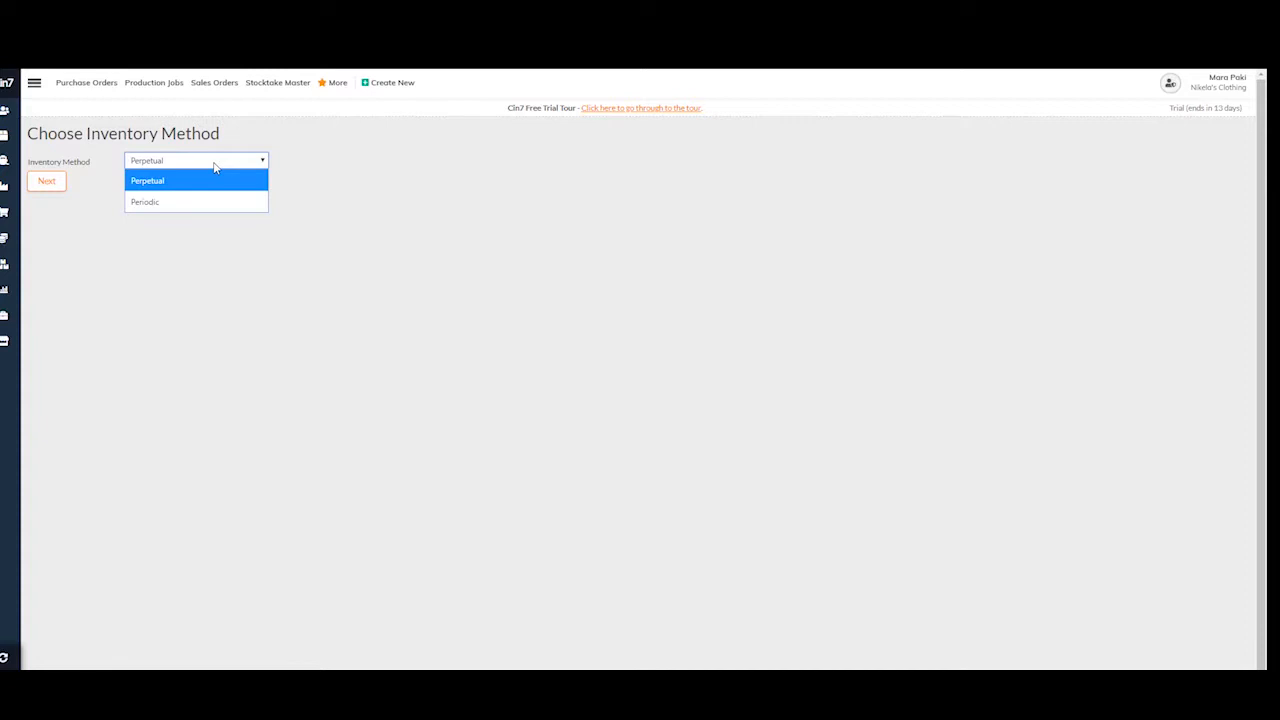
pyautogui.click(210, 181)
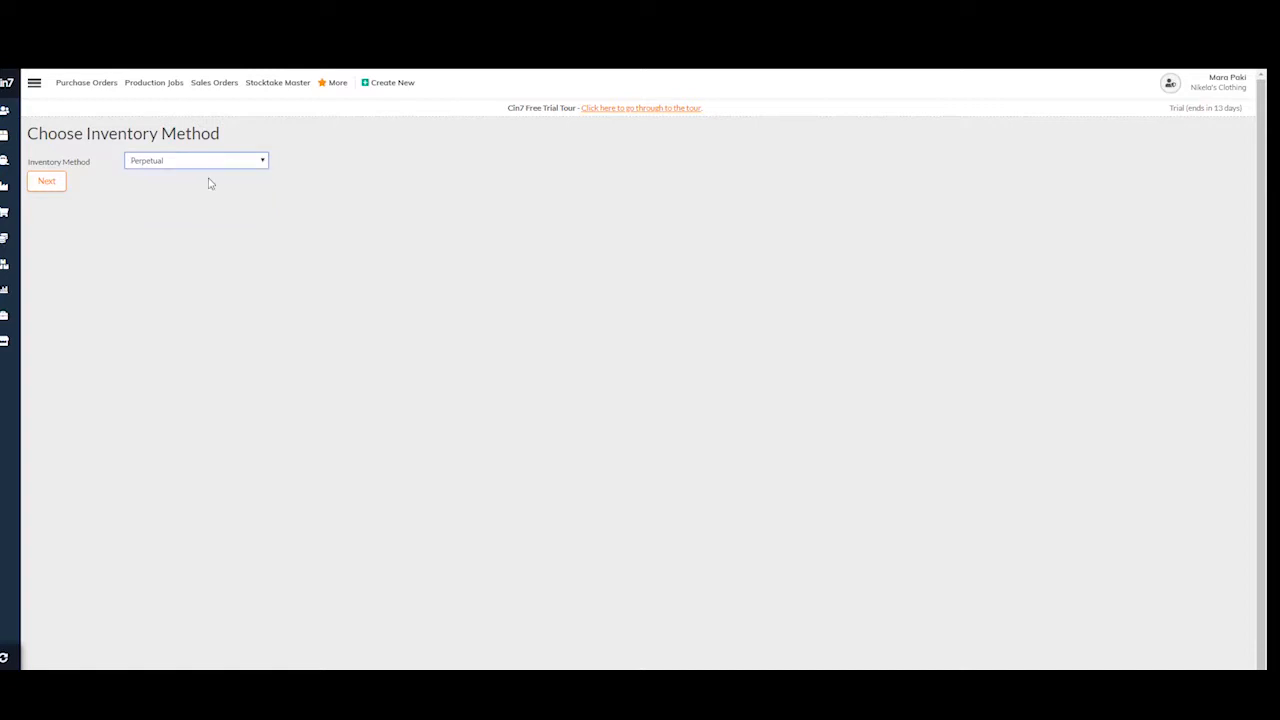
pyautogui.click(52, 183)
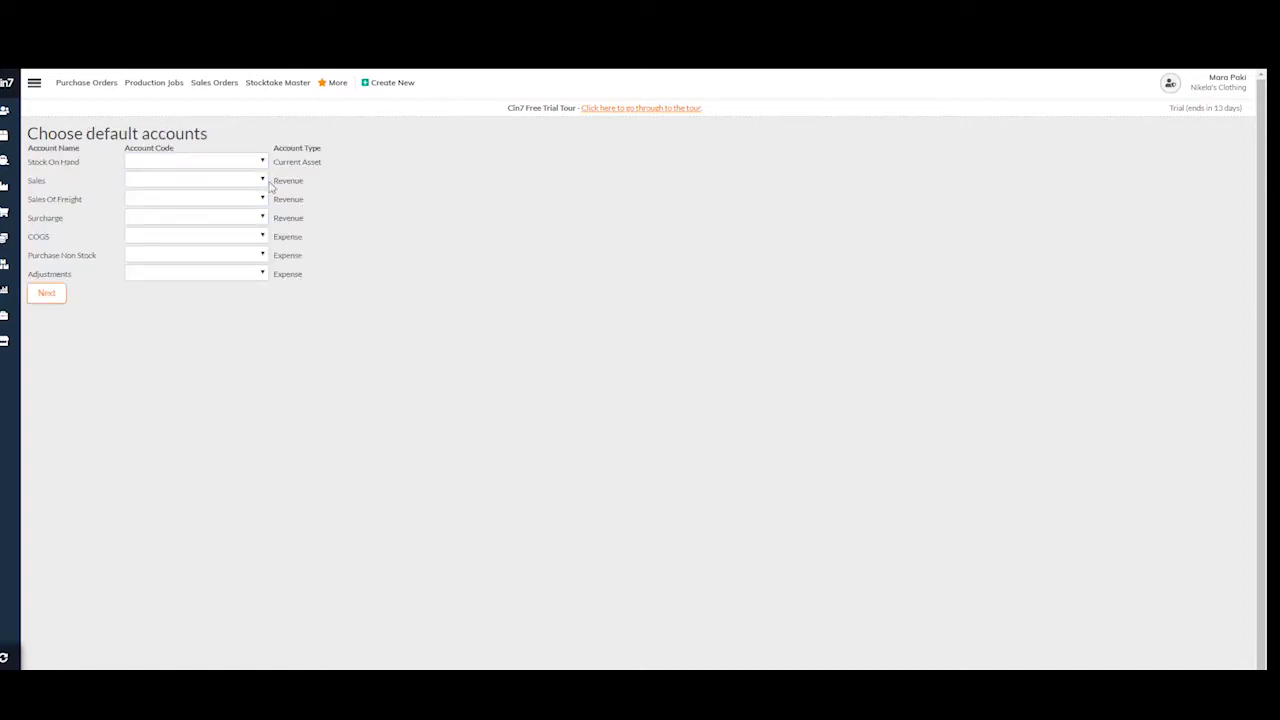
# Assign default accounts: 622 for stock on hand, 289 for sales and surcharge, 263 for freight, 379 for COGS, 369 for non-stock purchases, 361 for adjustments.
pyautogui.click(256, 165)
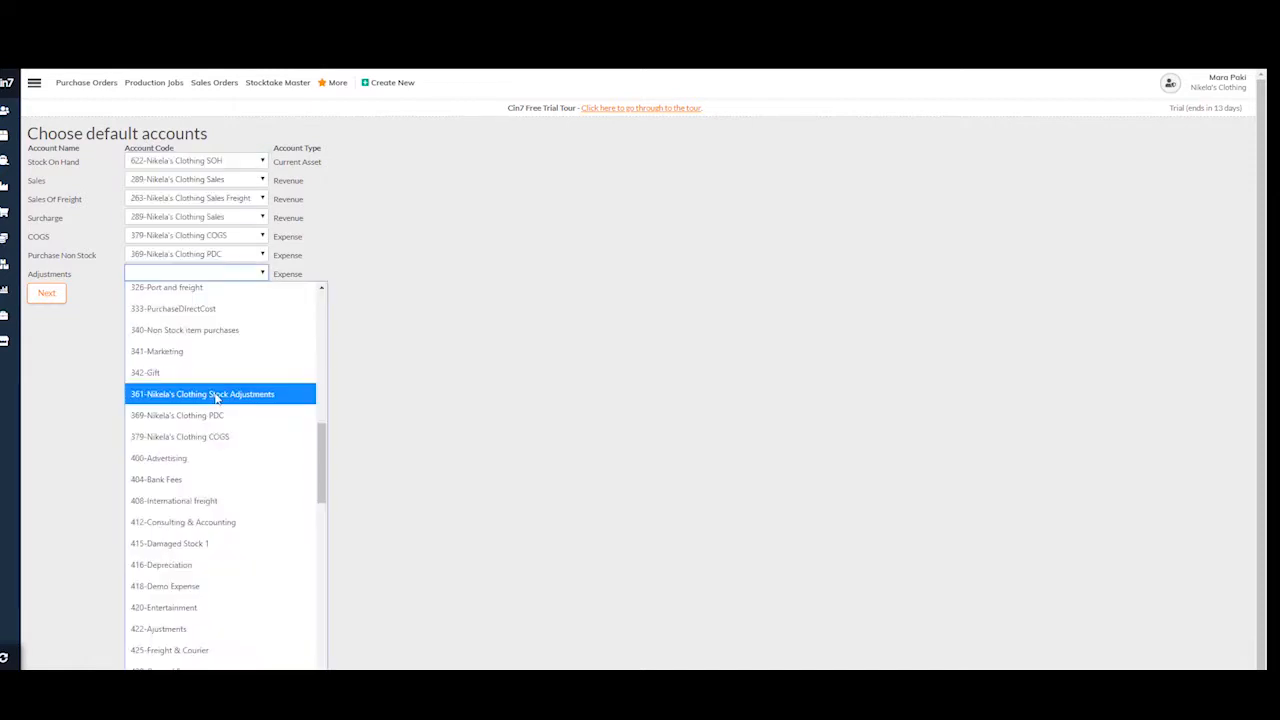
pyautogui.click(216, 398)
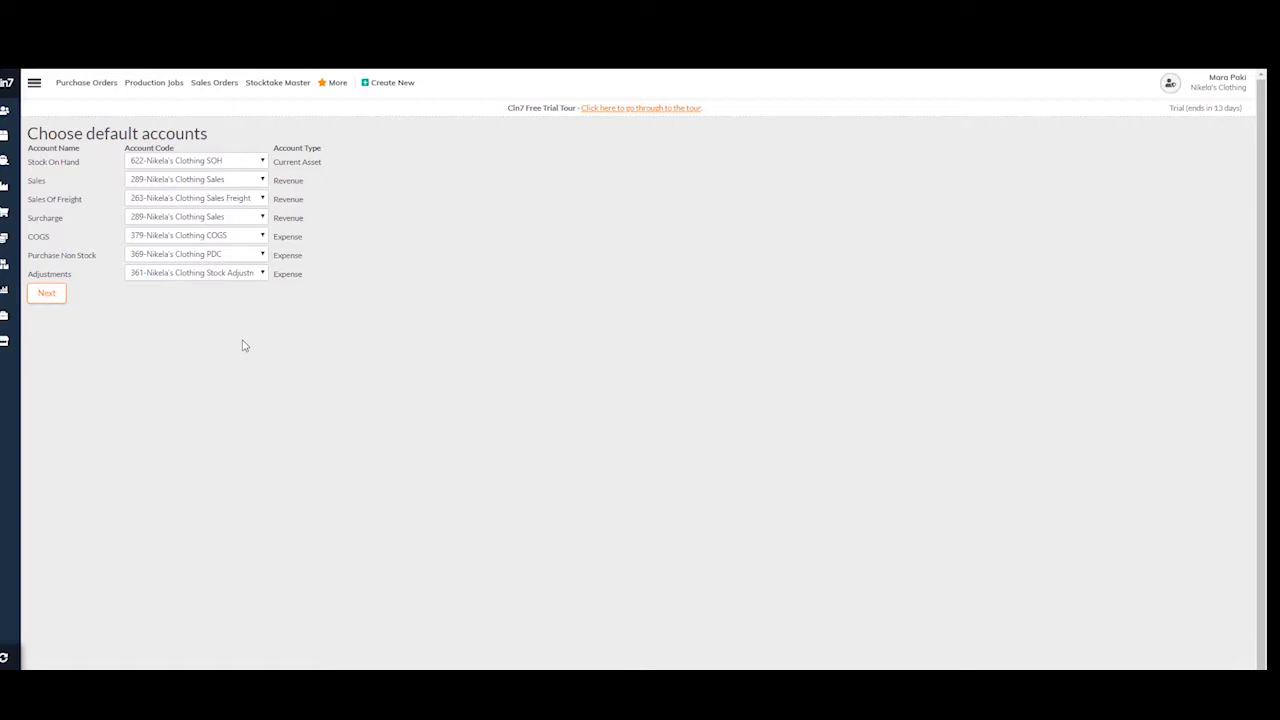
pyautogui.click(44, 296)
pyautogui.click(66, 186)
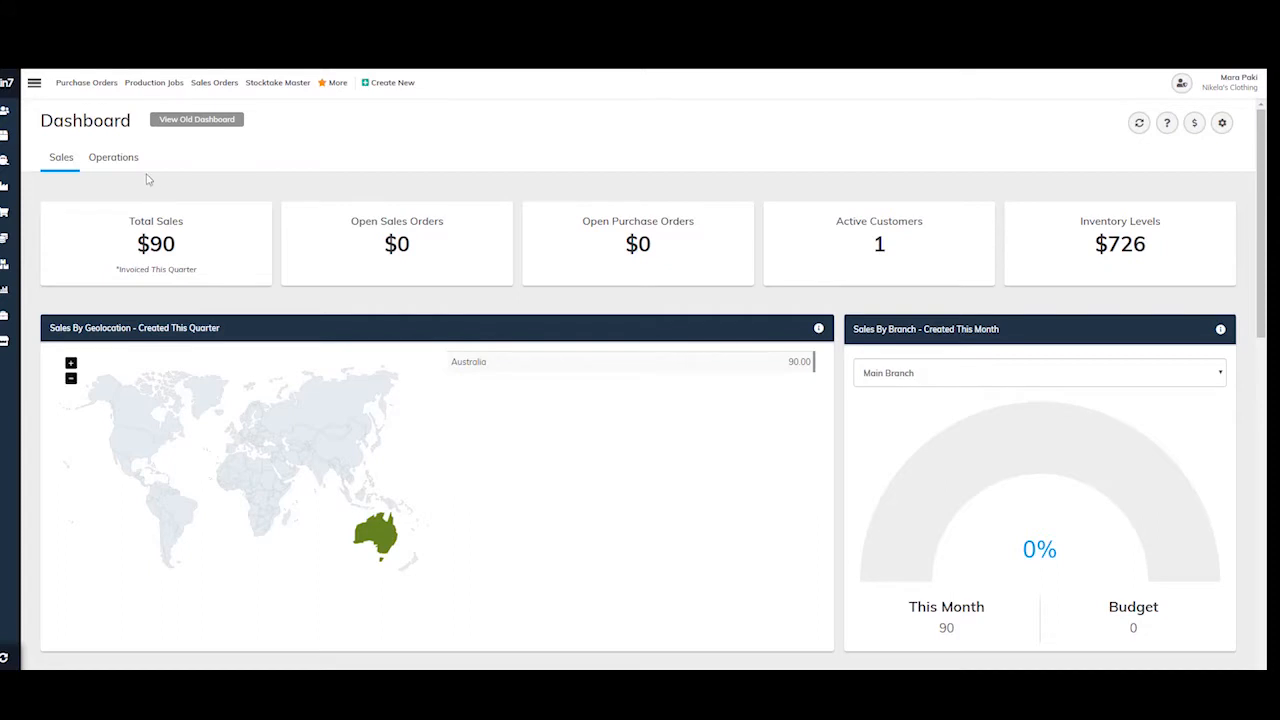
# Create a new purchase order with Cash Supplier as the supplier company.
pyautogui.click(80, 86)
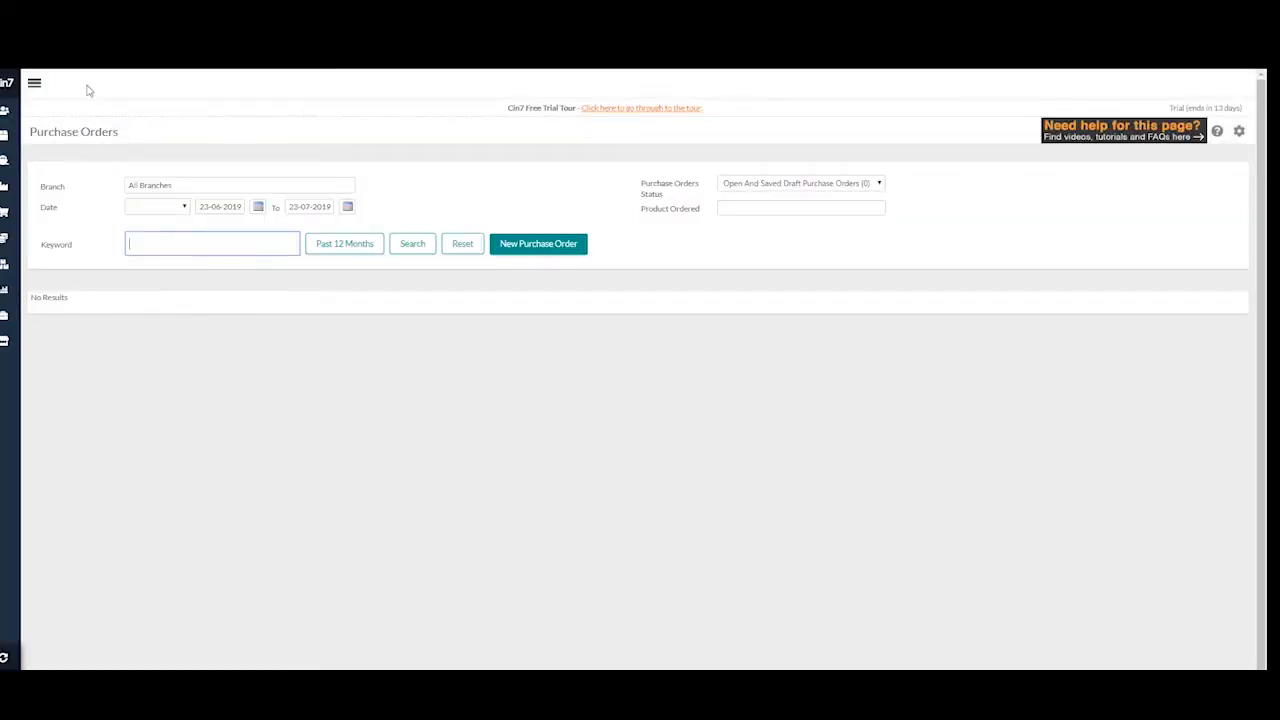
pyautogui.click(512, 244)
pyautogui.click(210, 234)
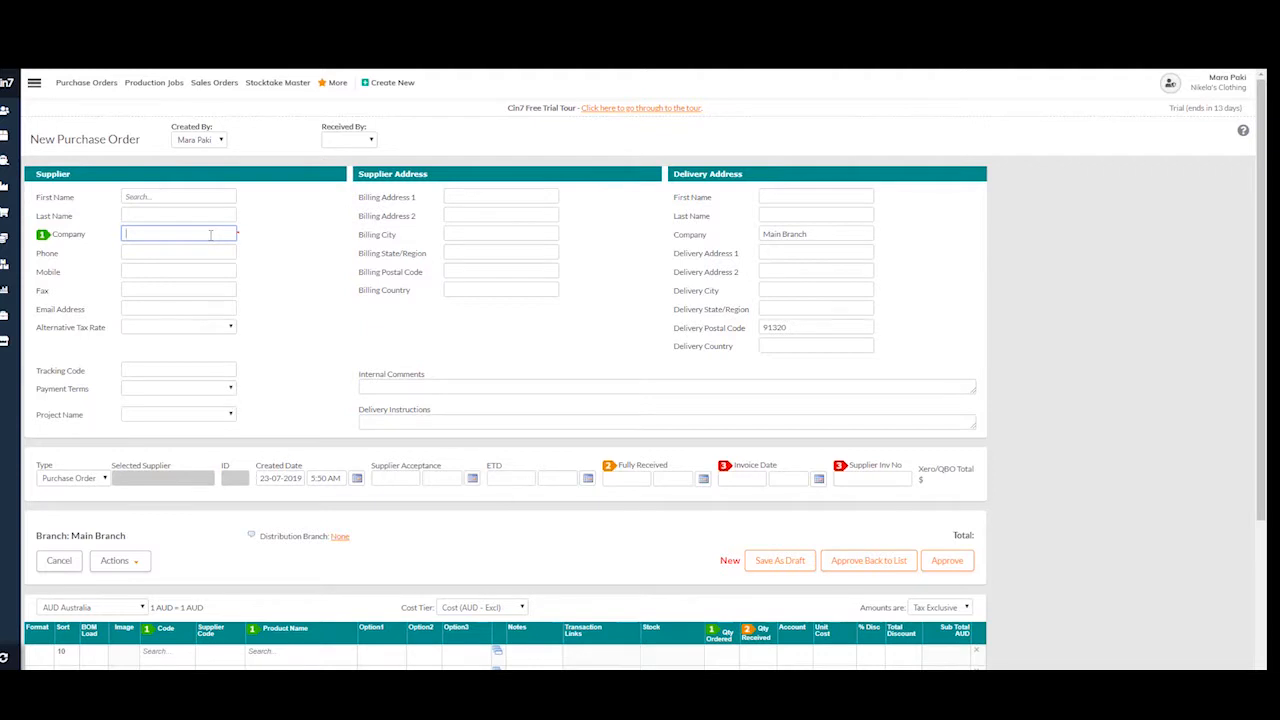
pyautogui.write('cash')
pyautogui.click(212, 249)
# Add Pants and T Shirt to the purchase order lines and order a quantity of 100 of each.
pyautogui.scroll(-2, 394, 368)
pyautogui.click(312, 527)
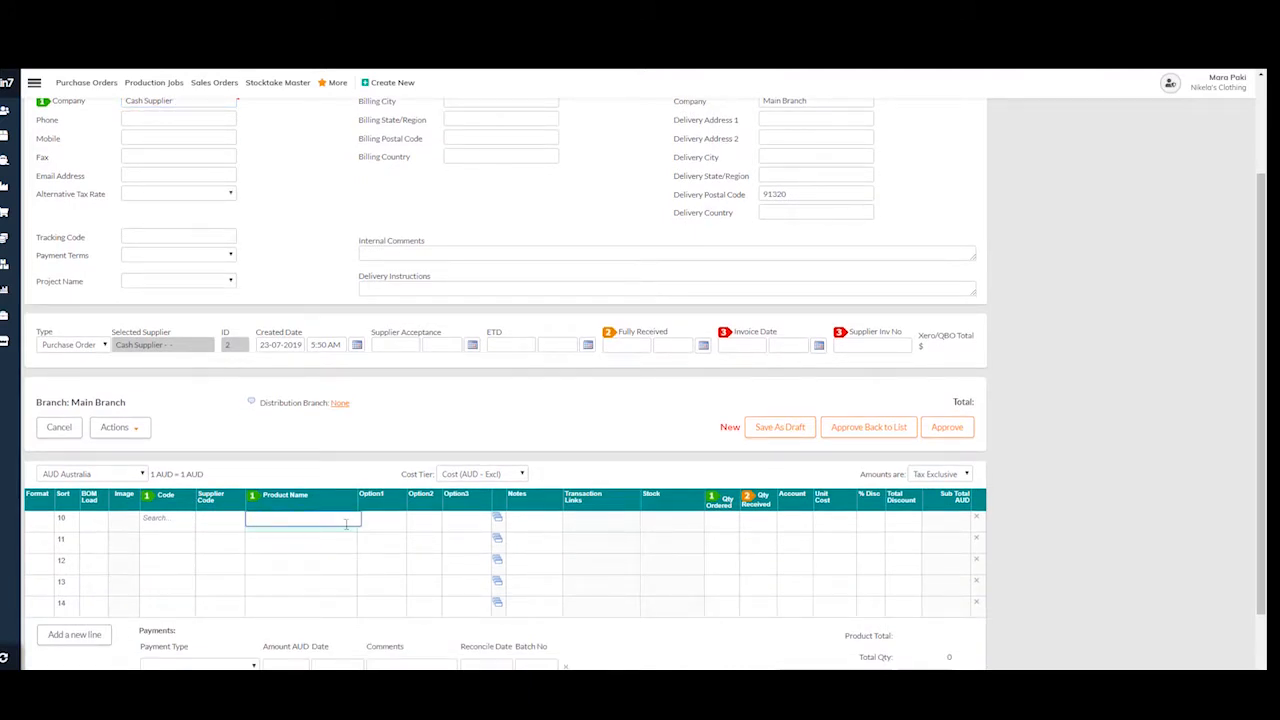
pyautogui.write('Pant')
pyautogui.click(326, 534)
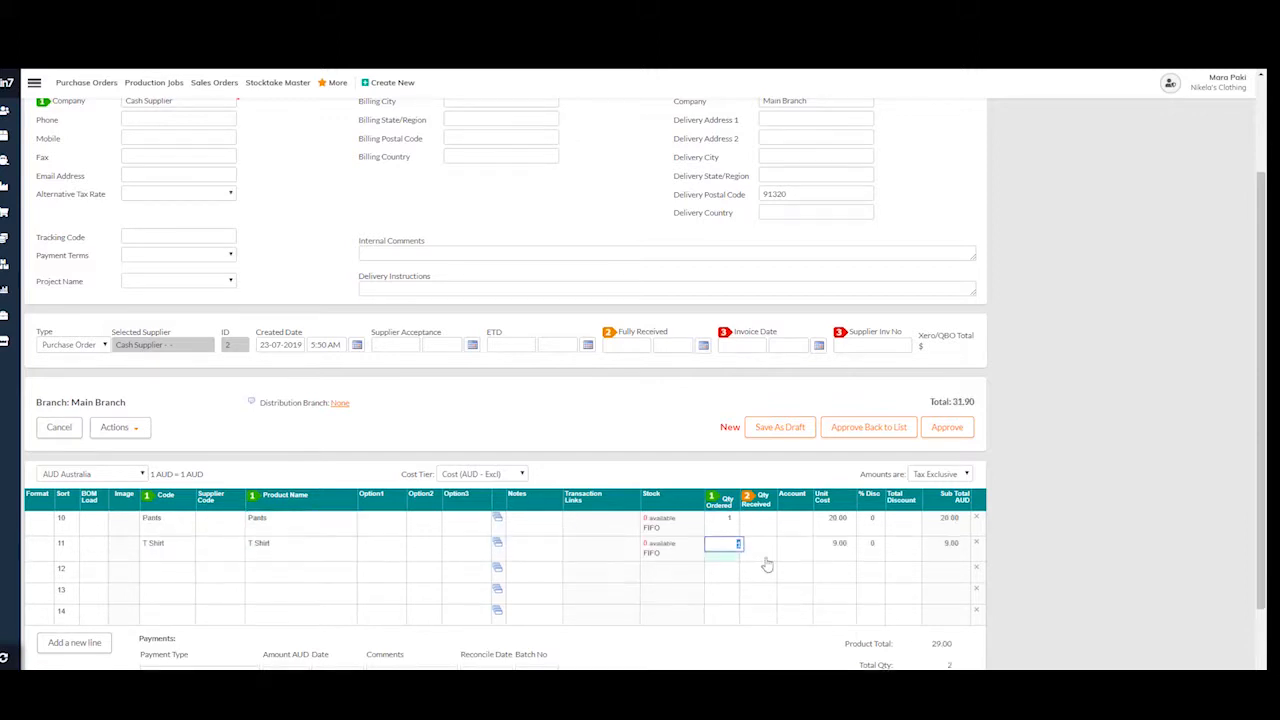
pyautogui.click(718, 522)
pyautogui.write('100')
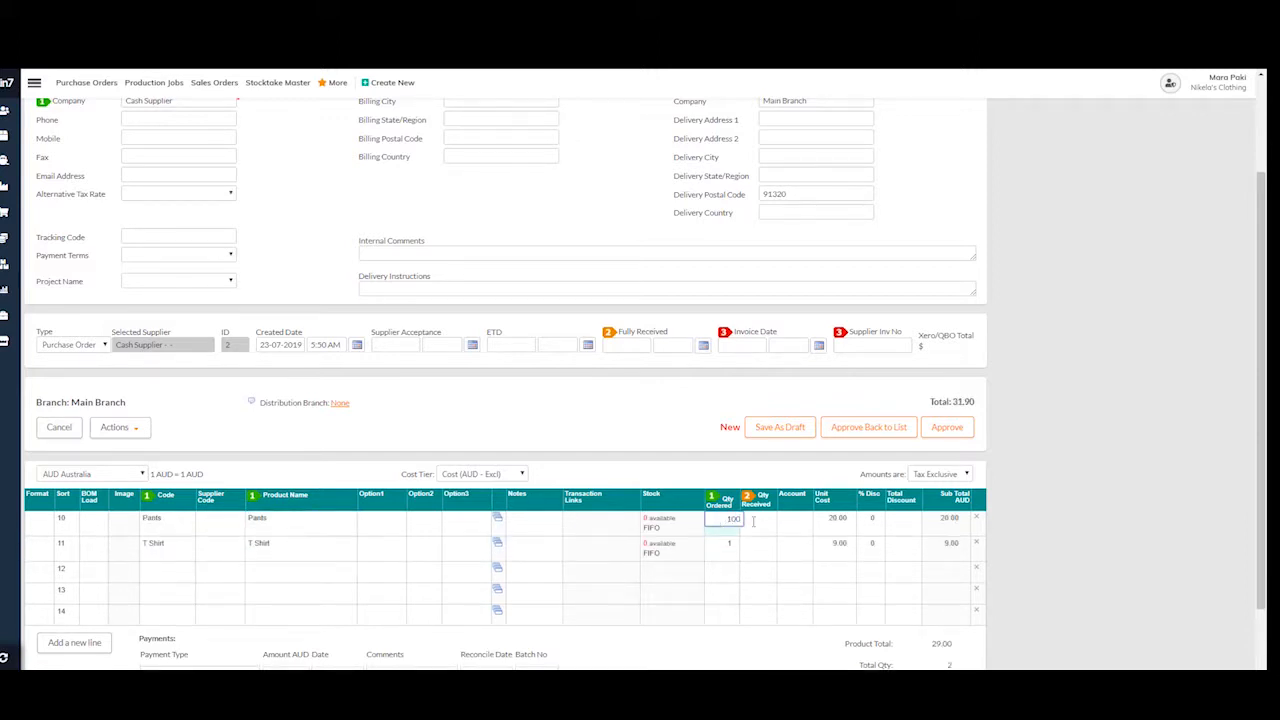
pyautogui.click(728, 551)
pyautogui.write('100')
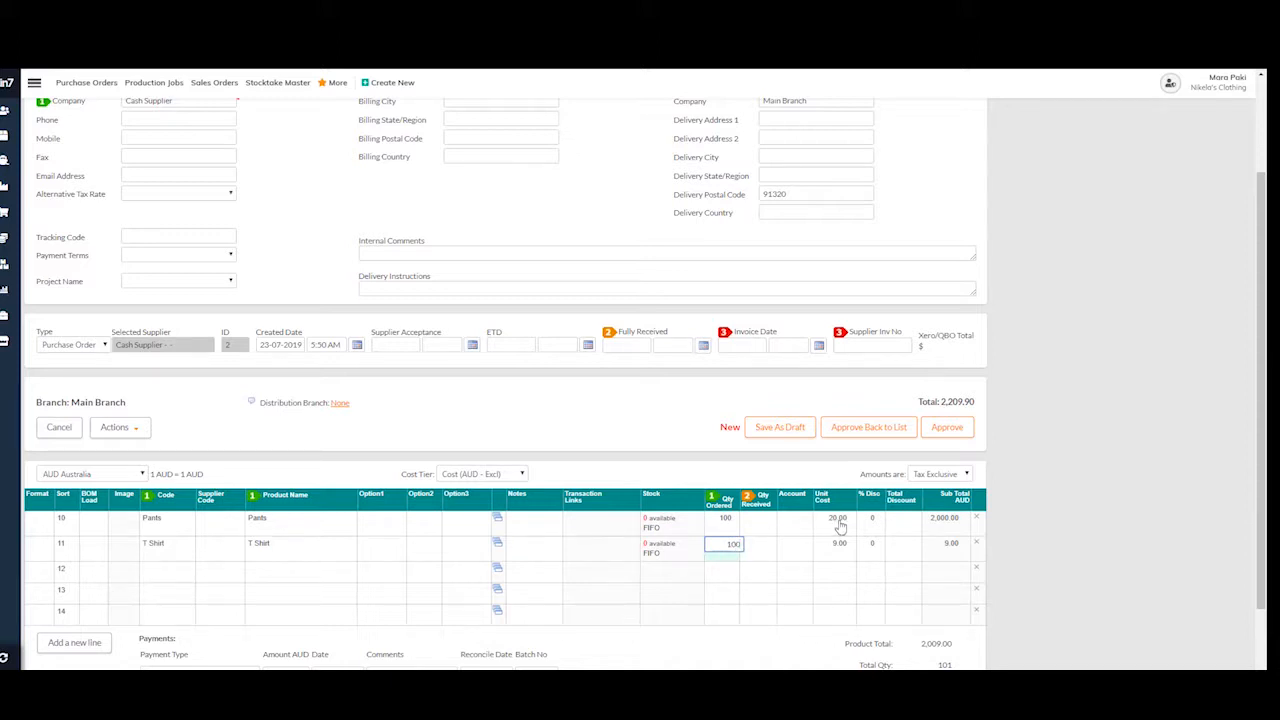
pyautogui.click(744, 375)
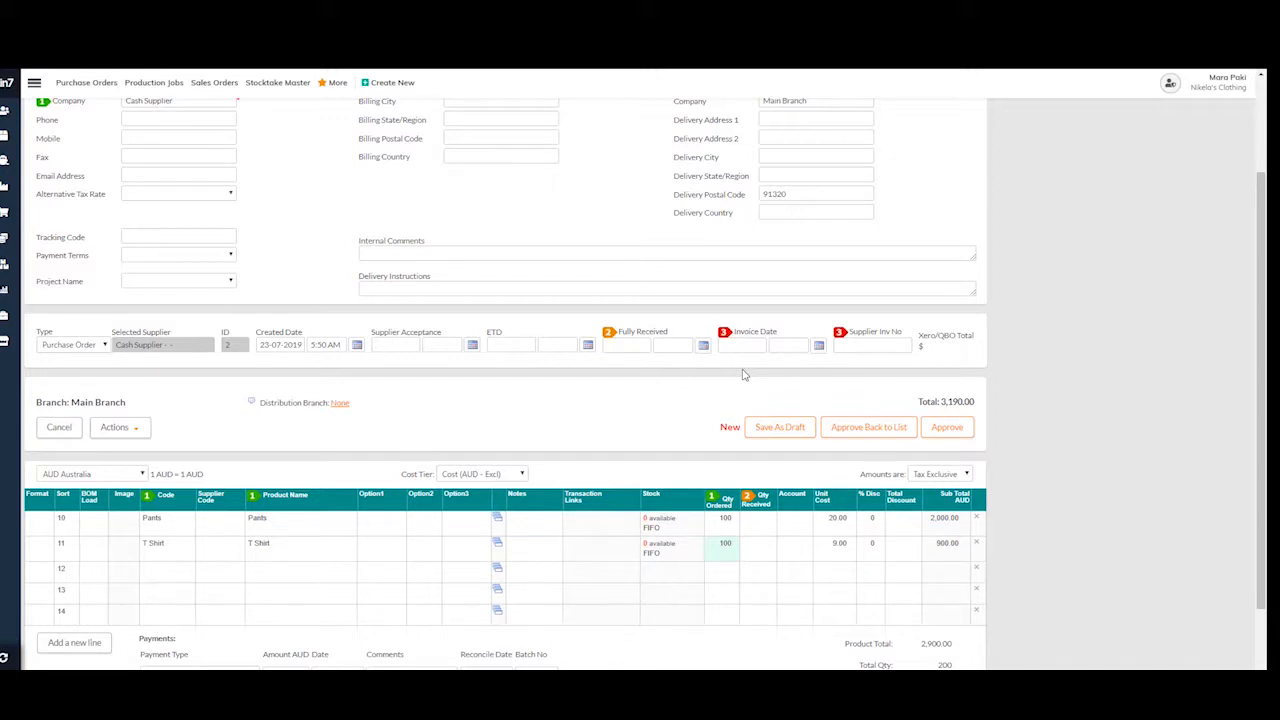
# Set the invoice and fully received dates to today, fill in "Supplier Inv No" as the supplier invoice number, and approve the purchase order.
pyautogui.click(746, 346)
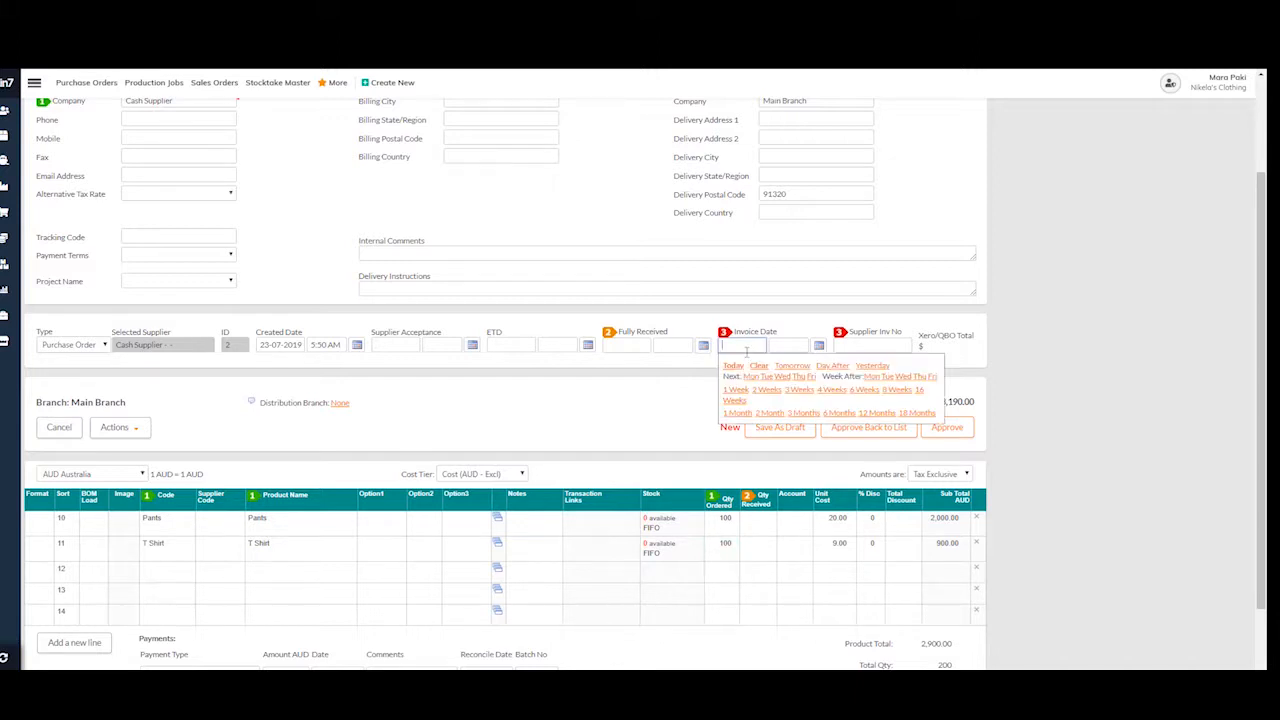
pyautogui.click(736, 366)
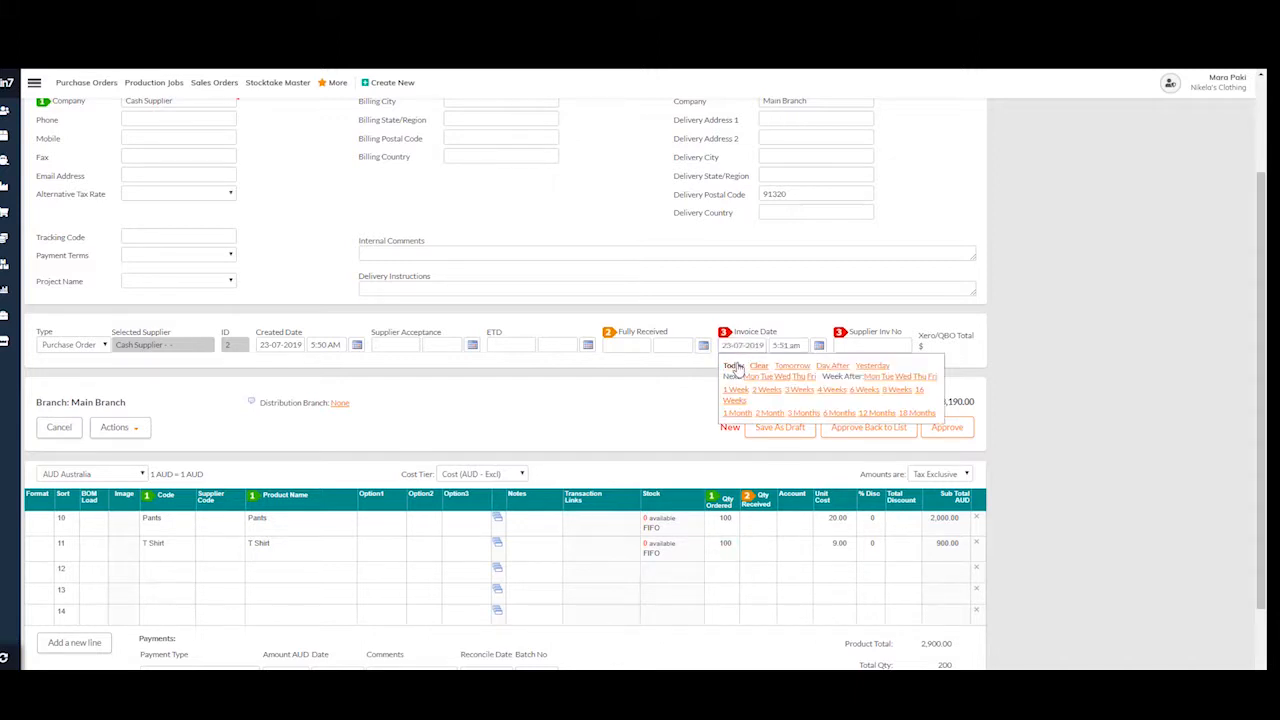
pyautogui.click(906, 342)
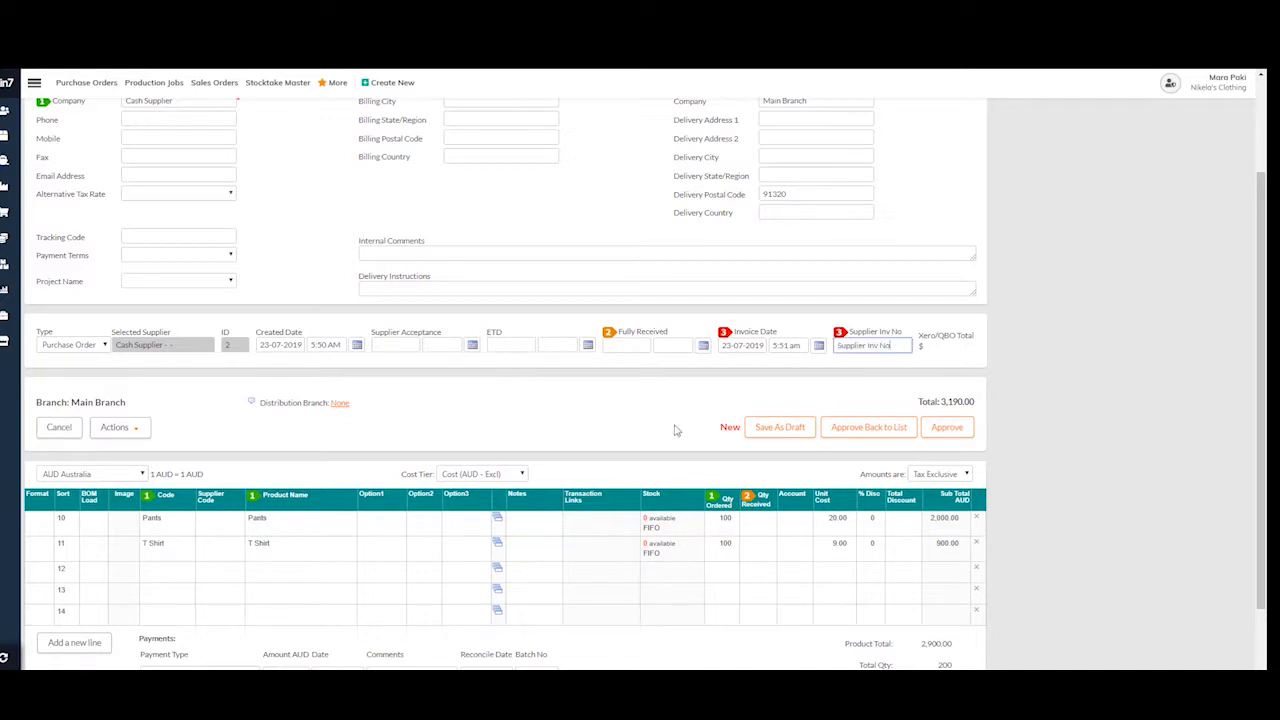
pyautogui.click(630, 345)
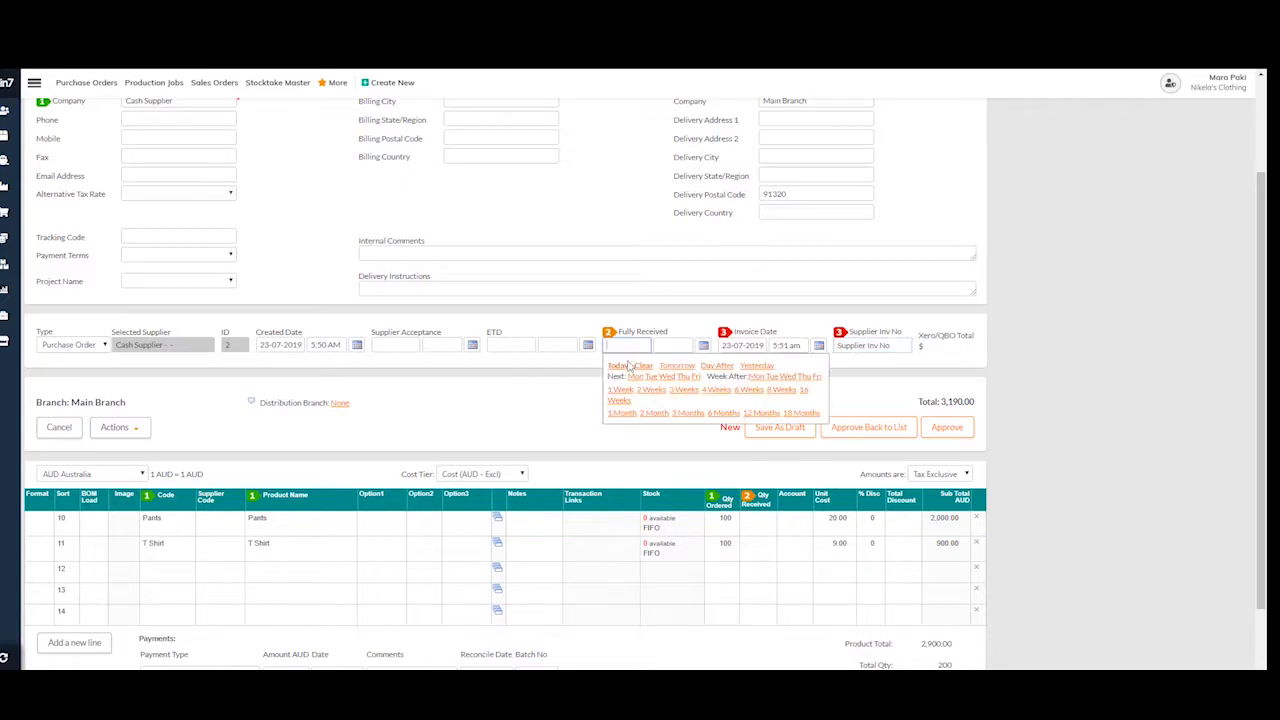
pyautogui.click(621, 366)
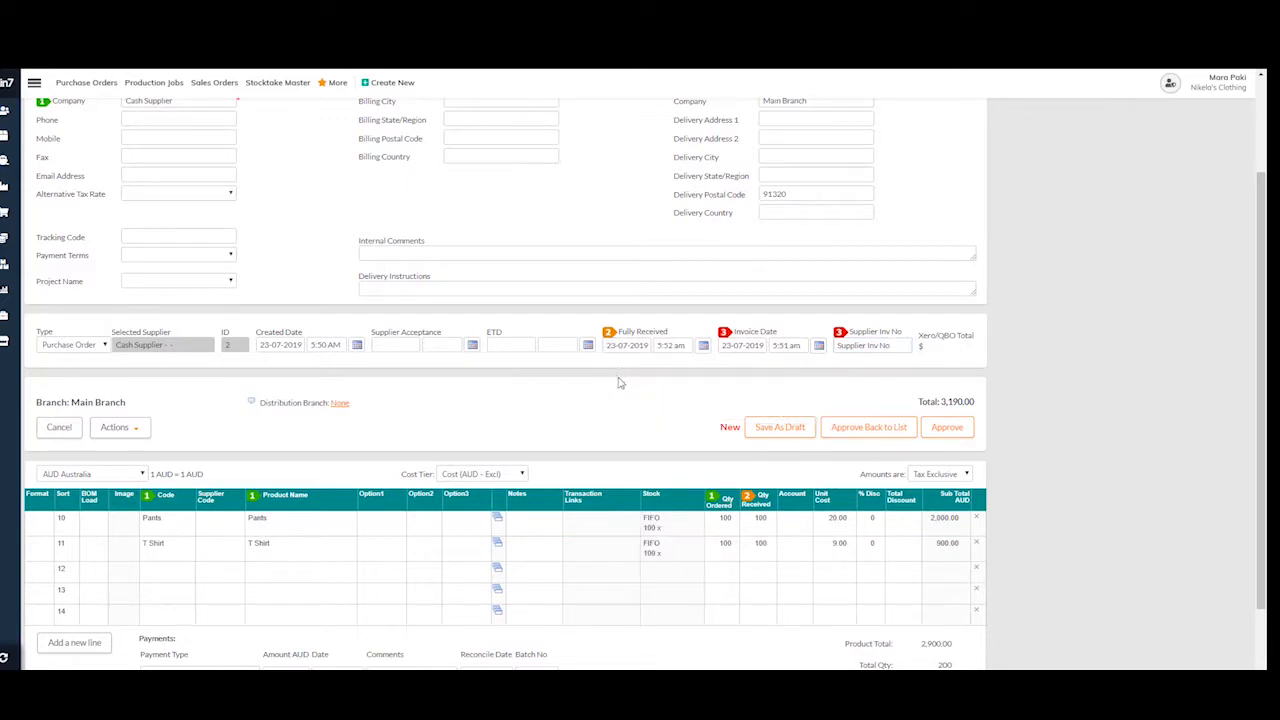
pyautogui.click(948, 428)
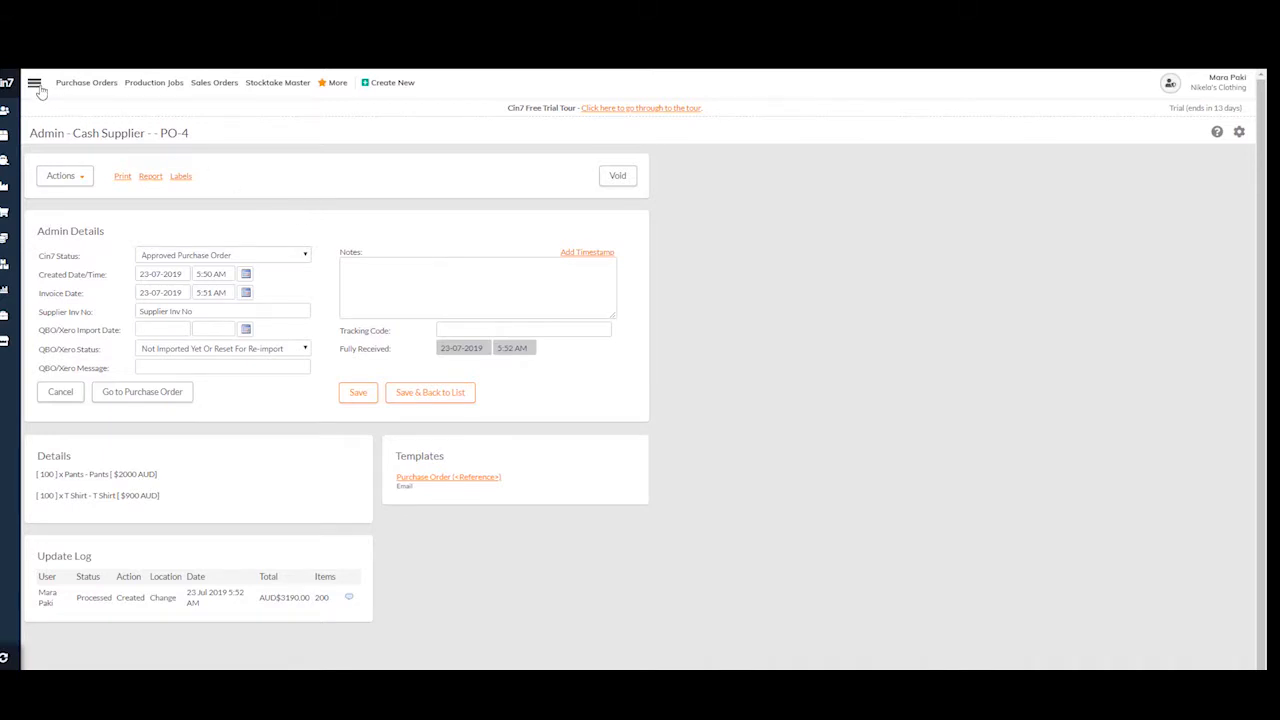
# Open the Xero Dashboard's purchases and upload the Cash Supplier contact to Xero.
pyautogui.click(34, 84)
pyautogui.click(74, 262)
pyautogui.click(74, 327)
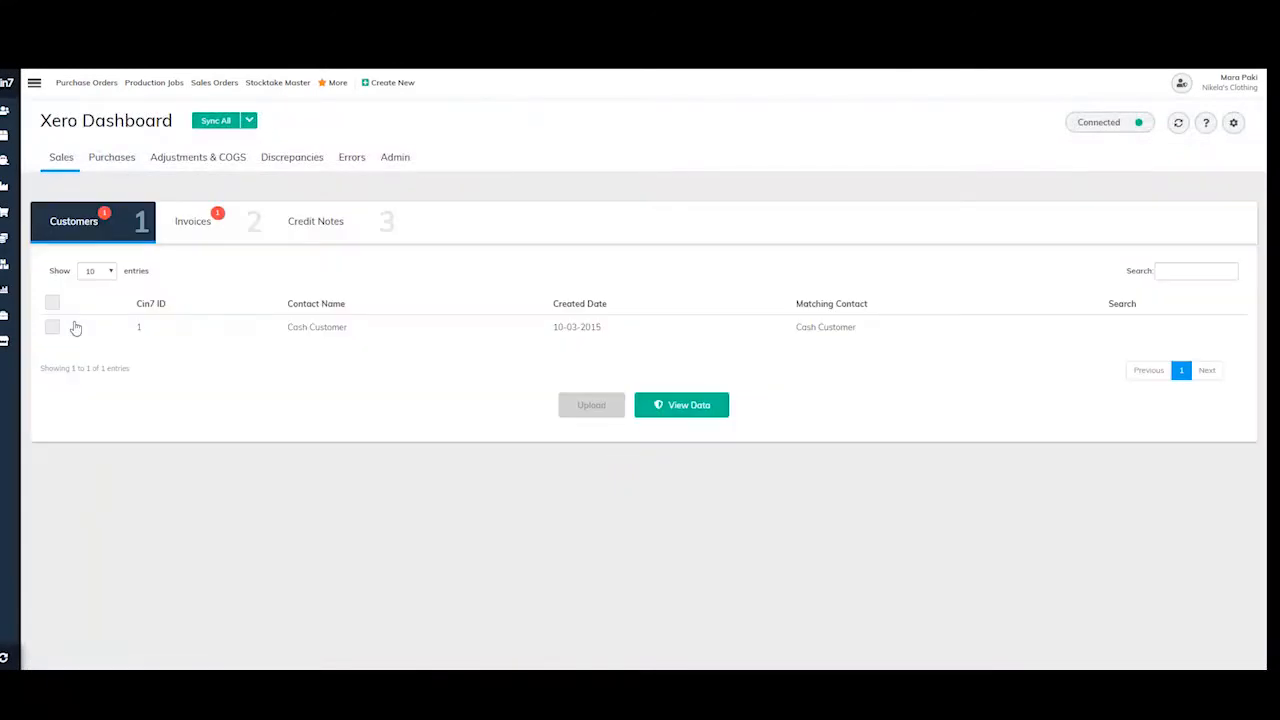
pyautogui.click(101, 166)
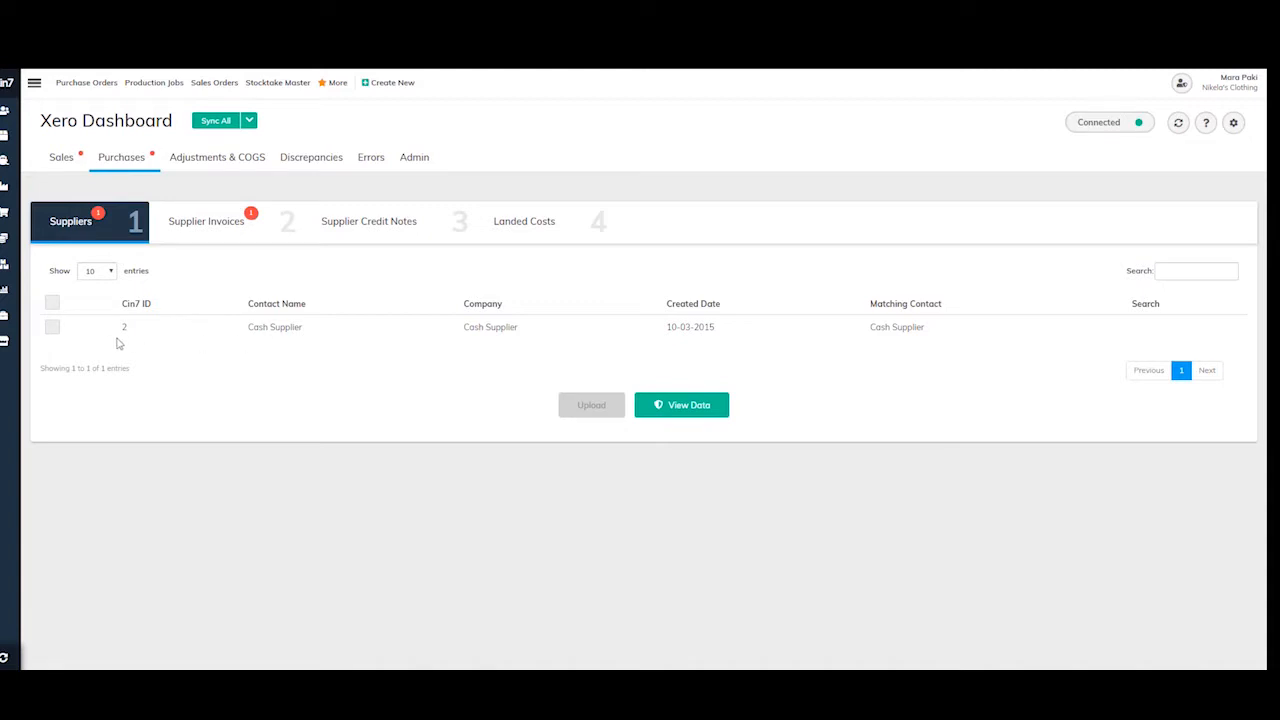
pyautogui.click(52, 327)
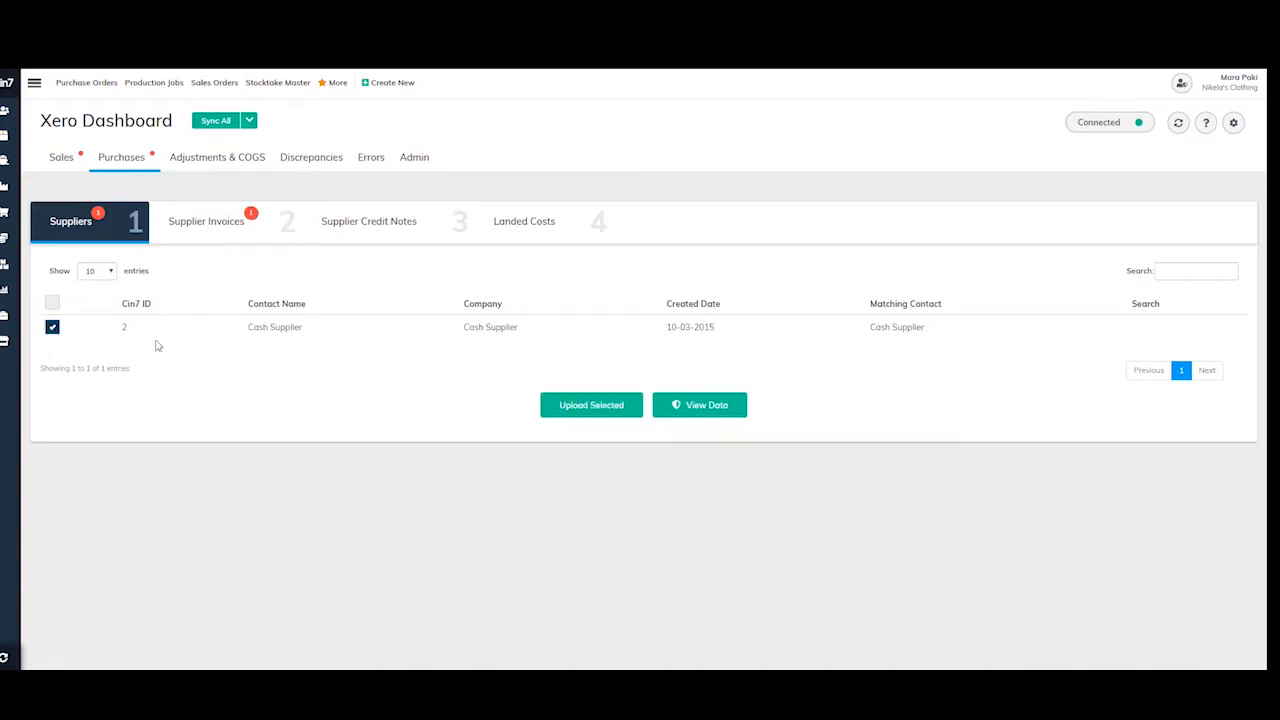
pyautogui.click(585, 413)
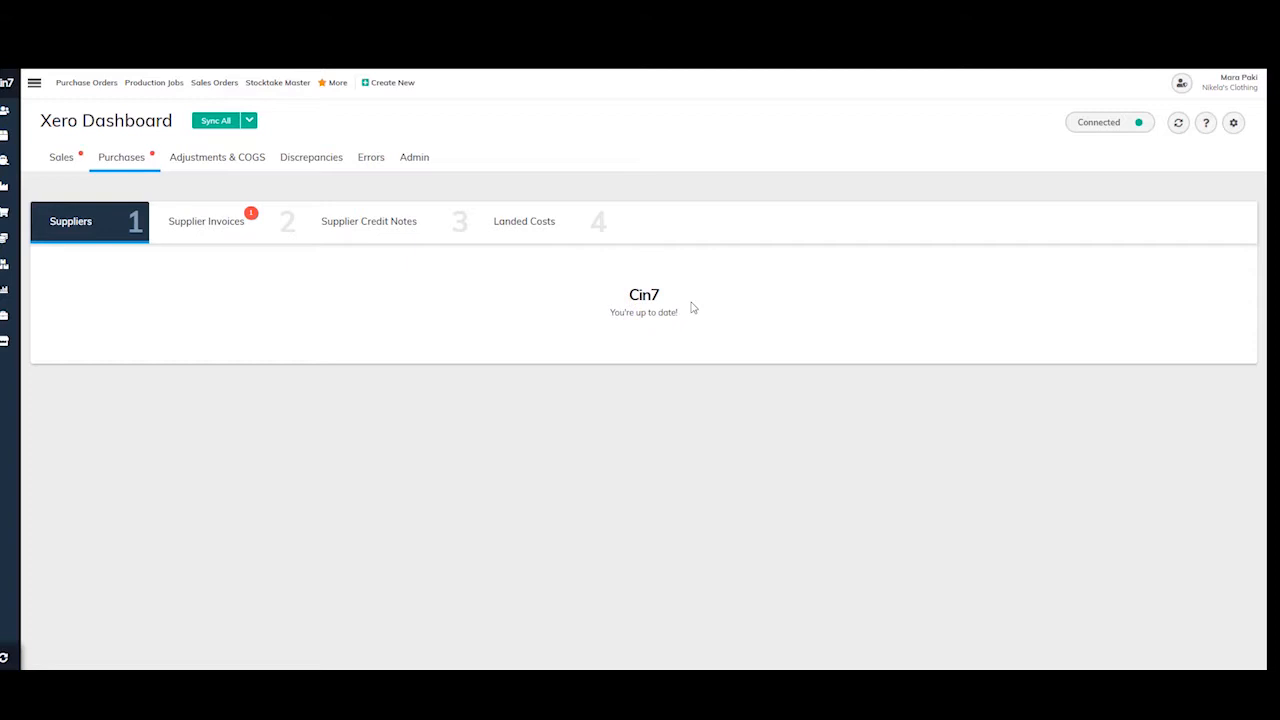
# Select the Cash Supplier purchase order under supplier invoices, check its details and source order, and upload it to Xero.
pyautogui.click(204, 240)
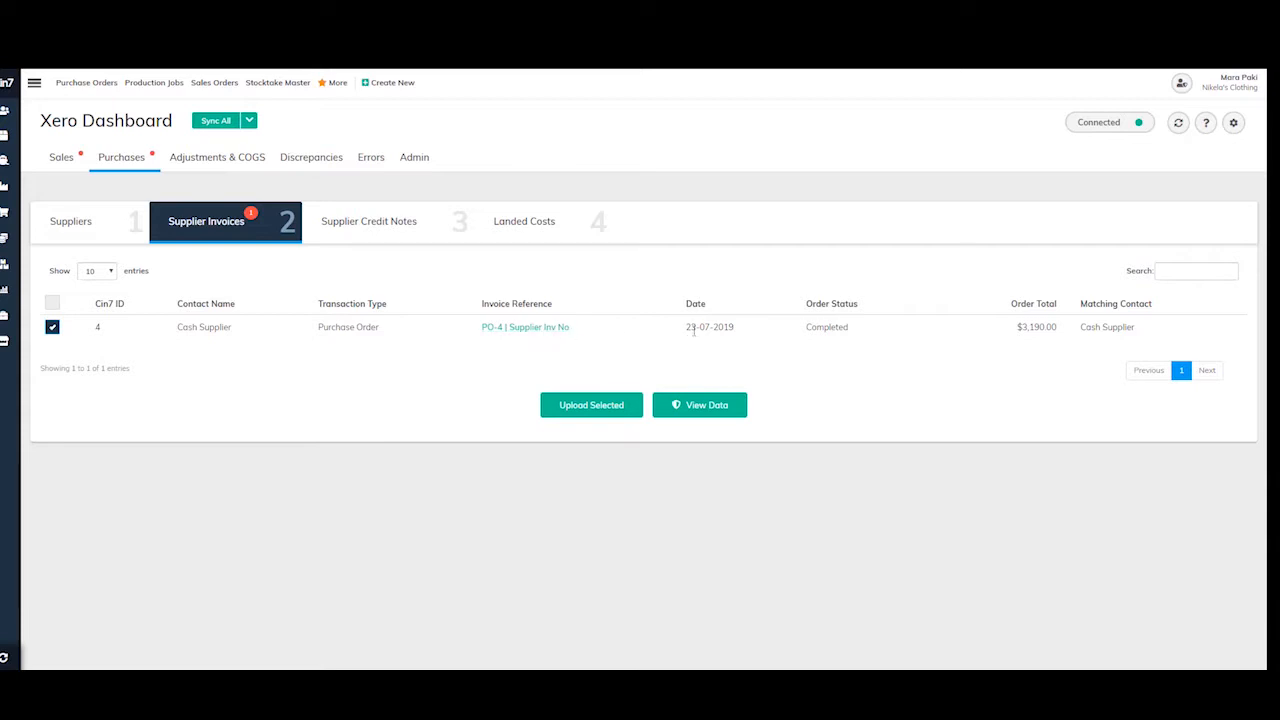
pyautogui.moveTo(684, 330); pyautogui.dragTo(742, 332)
pyautogui.click(830, 328)
pyautogui.click(558, 329)
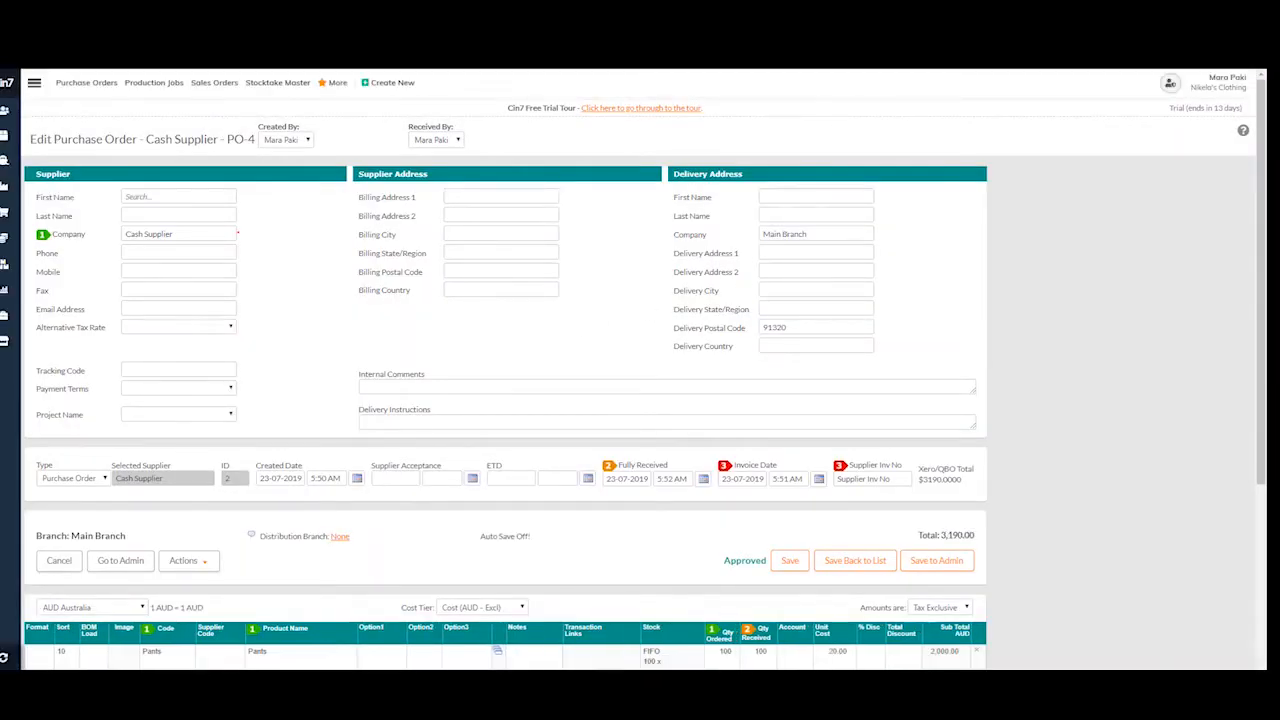
pyautogui.hotkey('ctrl', 'w')
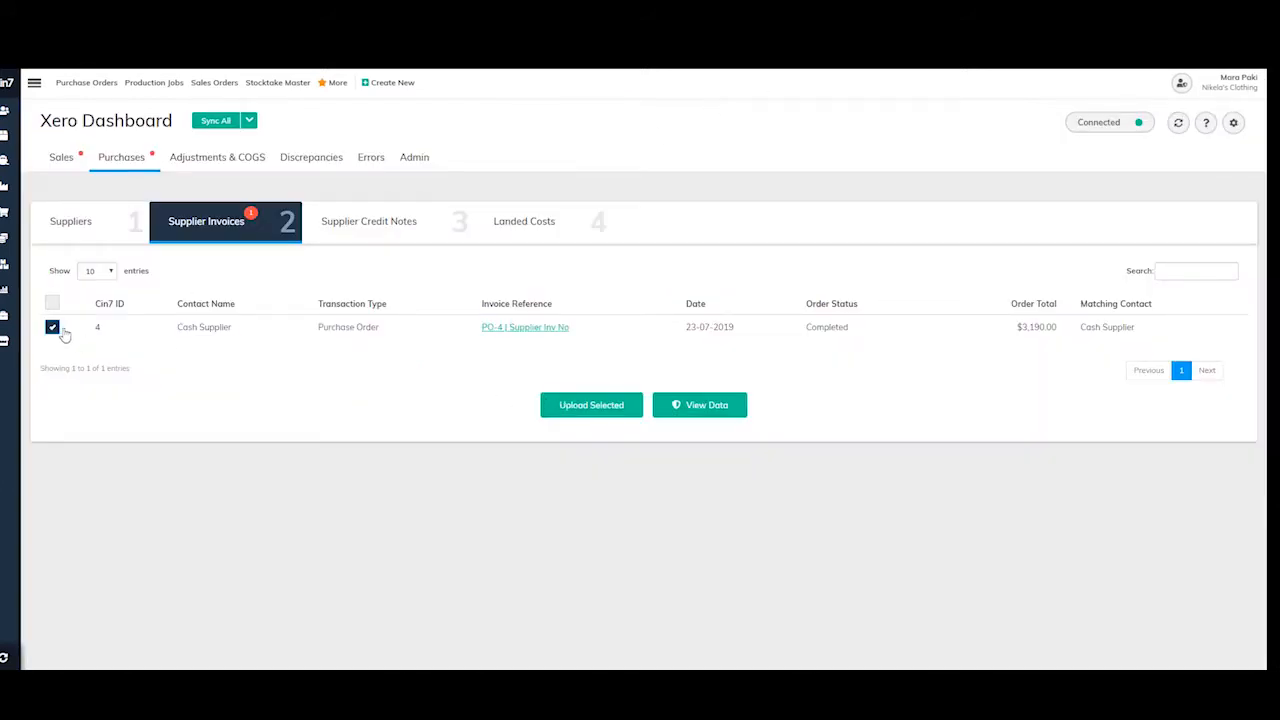
pyautogui.click(598, 407)
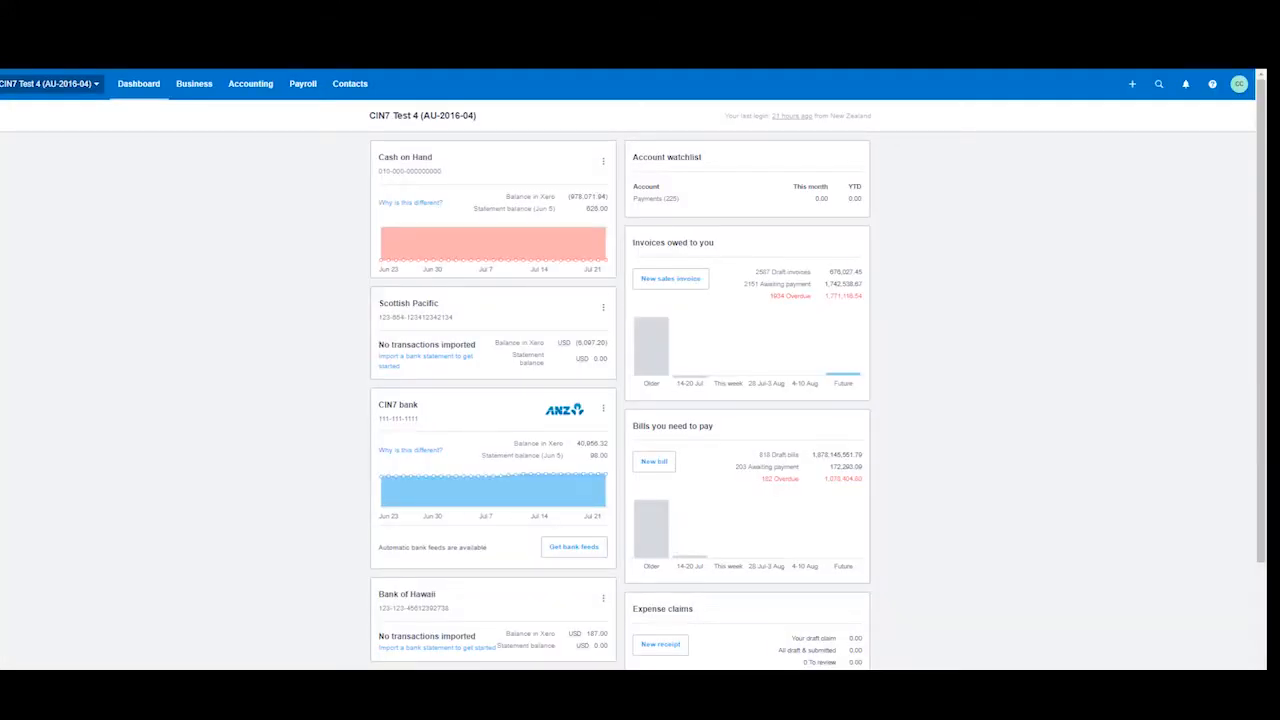
# Switch to Xero, open the uploaded Cash Supplier bill dated 23 Jul 2019, and examine its supplier and reference.
pyautogui.click(187, 88)
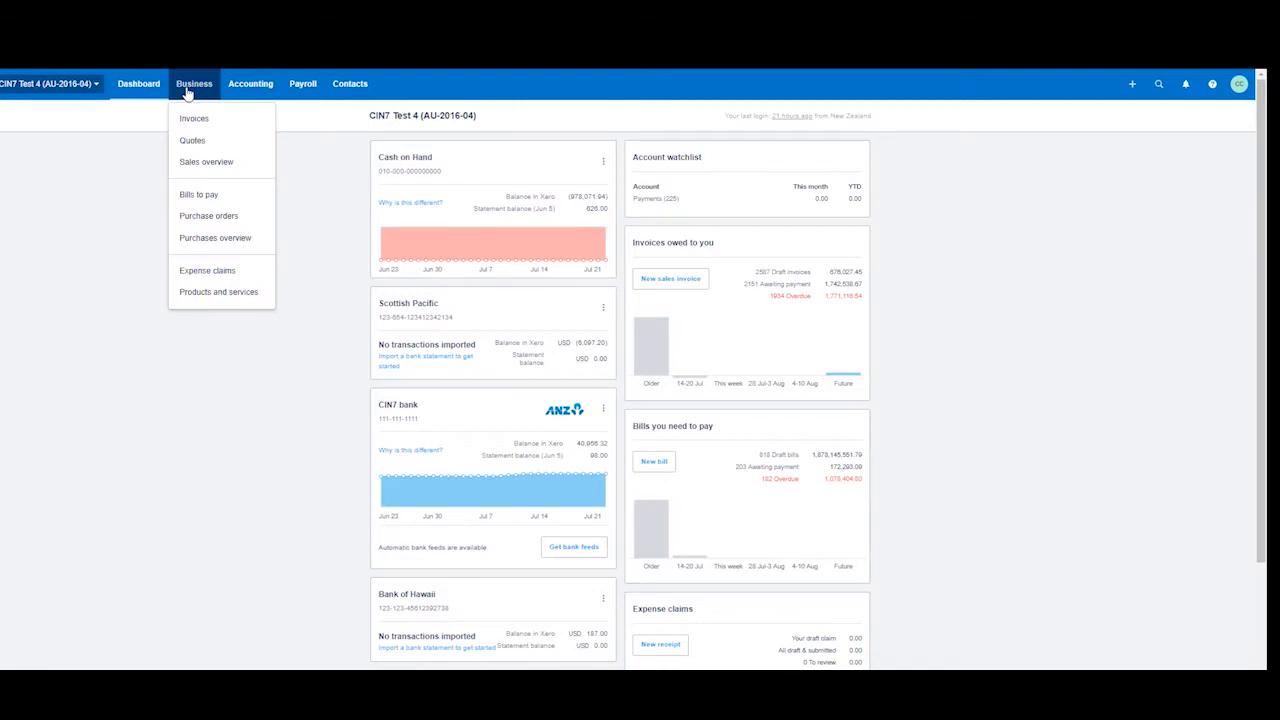
pyautogui.click(197, 200)
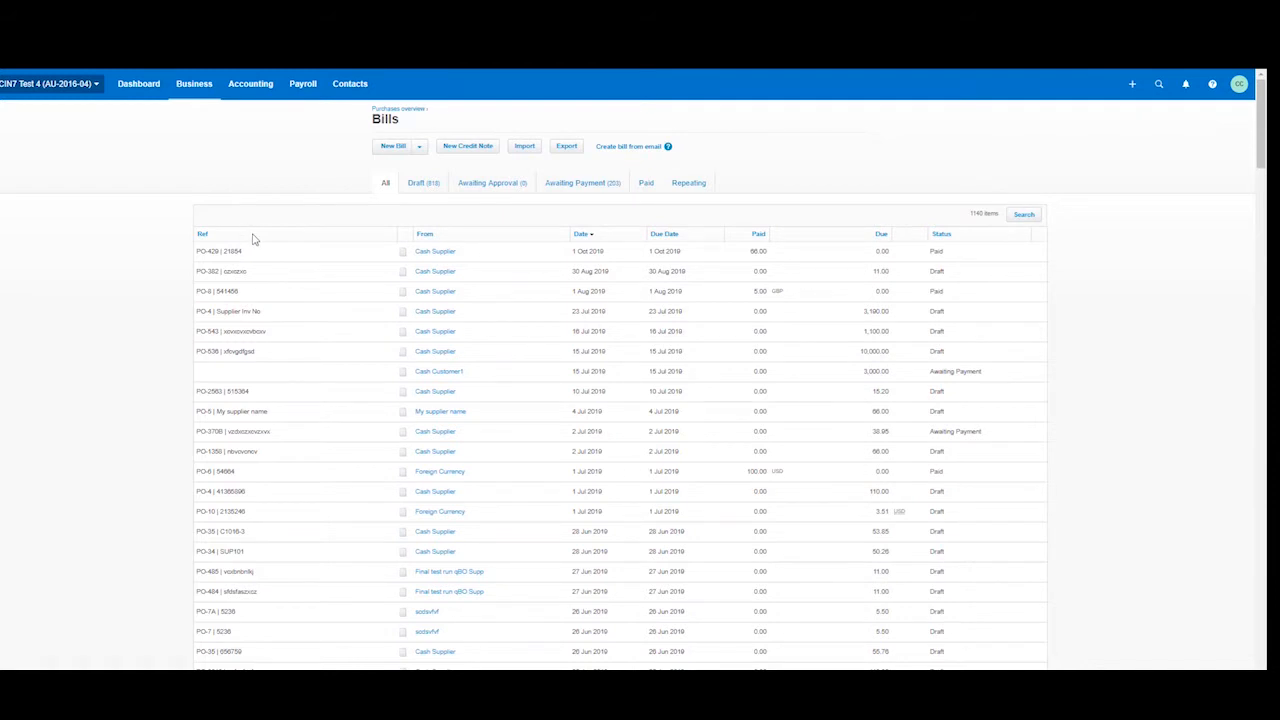
pyautogui.click(258, 316)
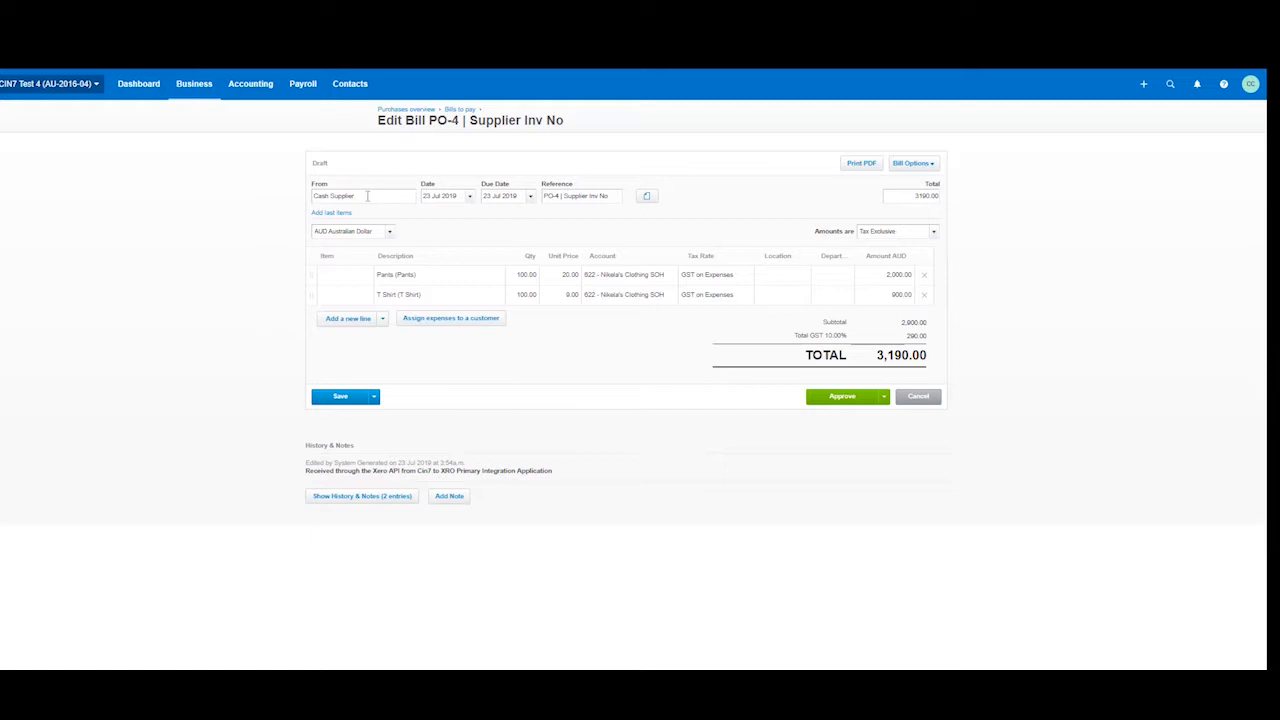
pyautogui.moveTo(356, 196); pyautogui.dragTo(298, 201)
pyautogui.click(622, 198)
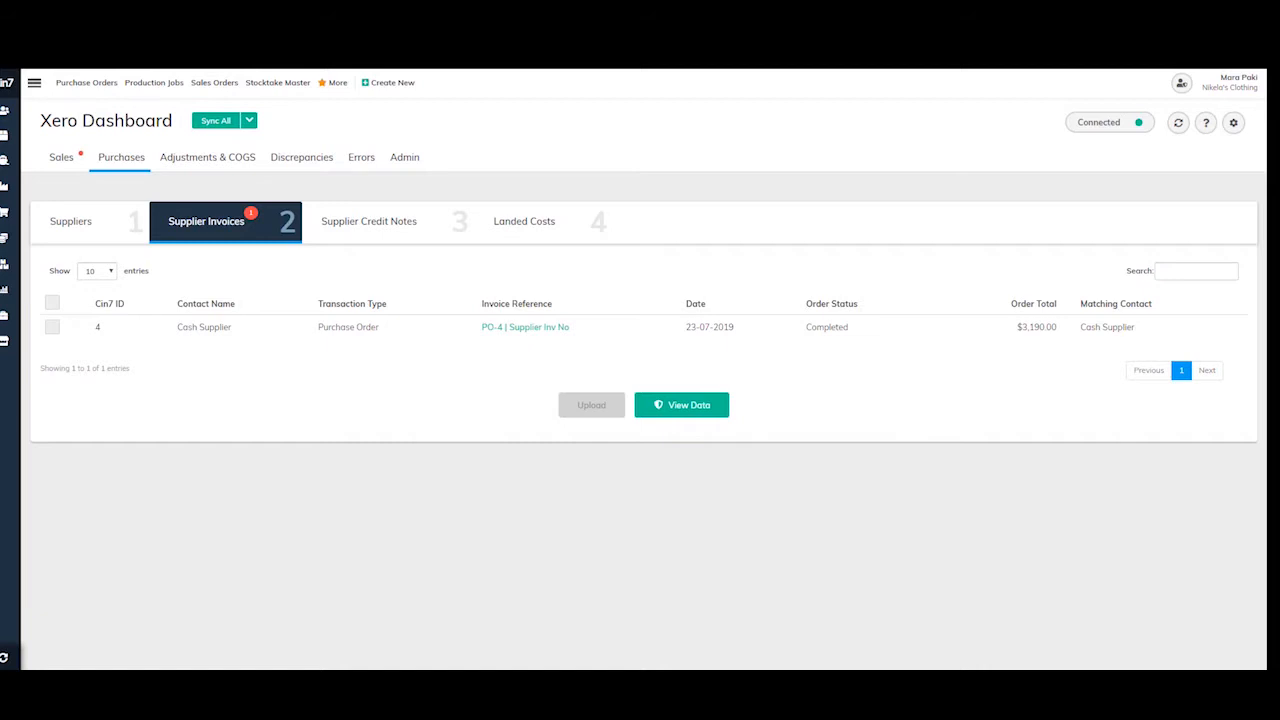
# Switch back to Cin7 and create a new sales order, finding the existing customer by name and selecting them as the contact.
pyautogui.click(38, 86)
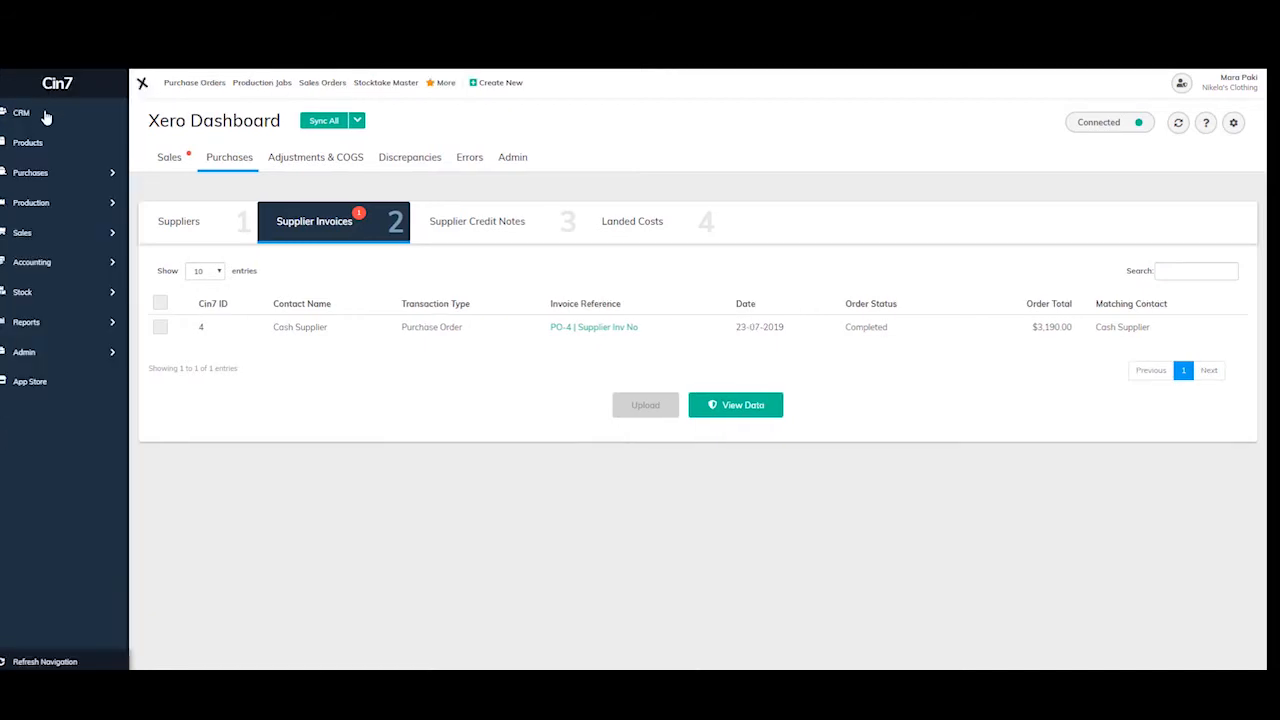
pyautogui.click(60, 234)
pyautogui.click(57, 287)
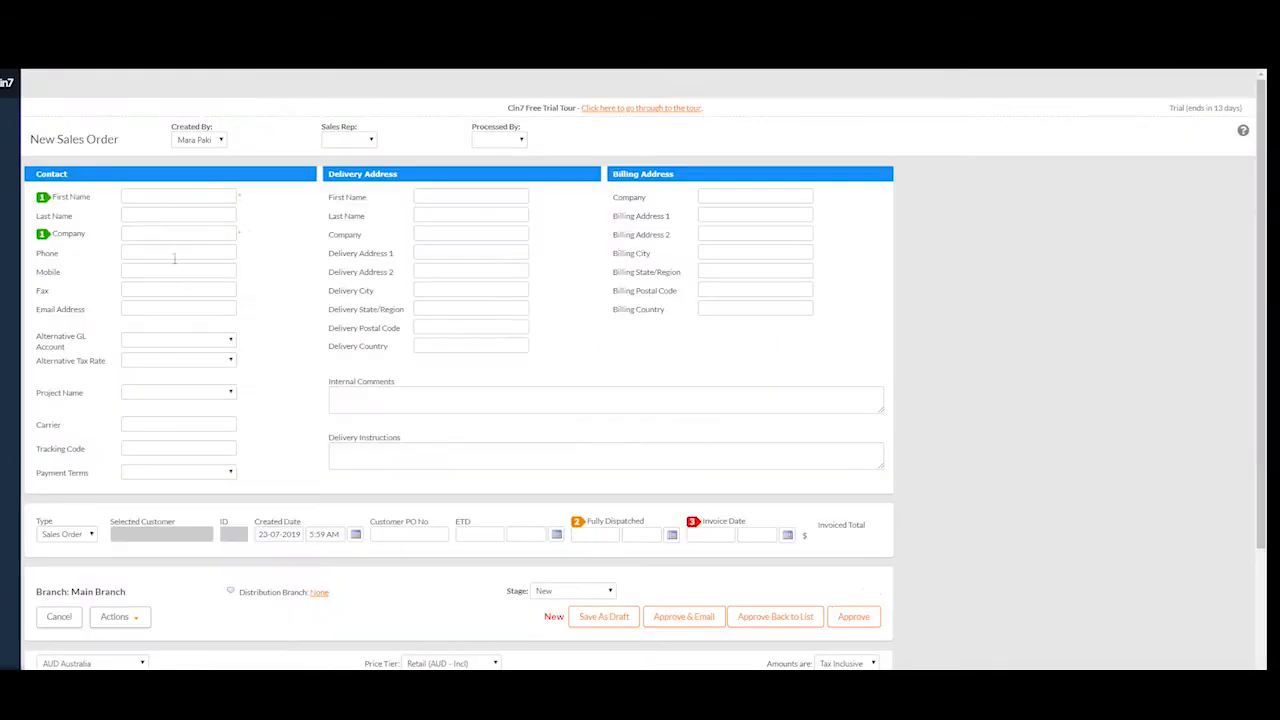
pyautogui.click(164, 240)
pyautogui.write('John')
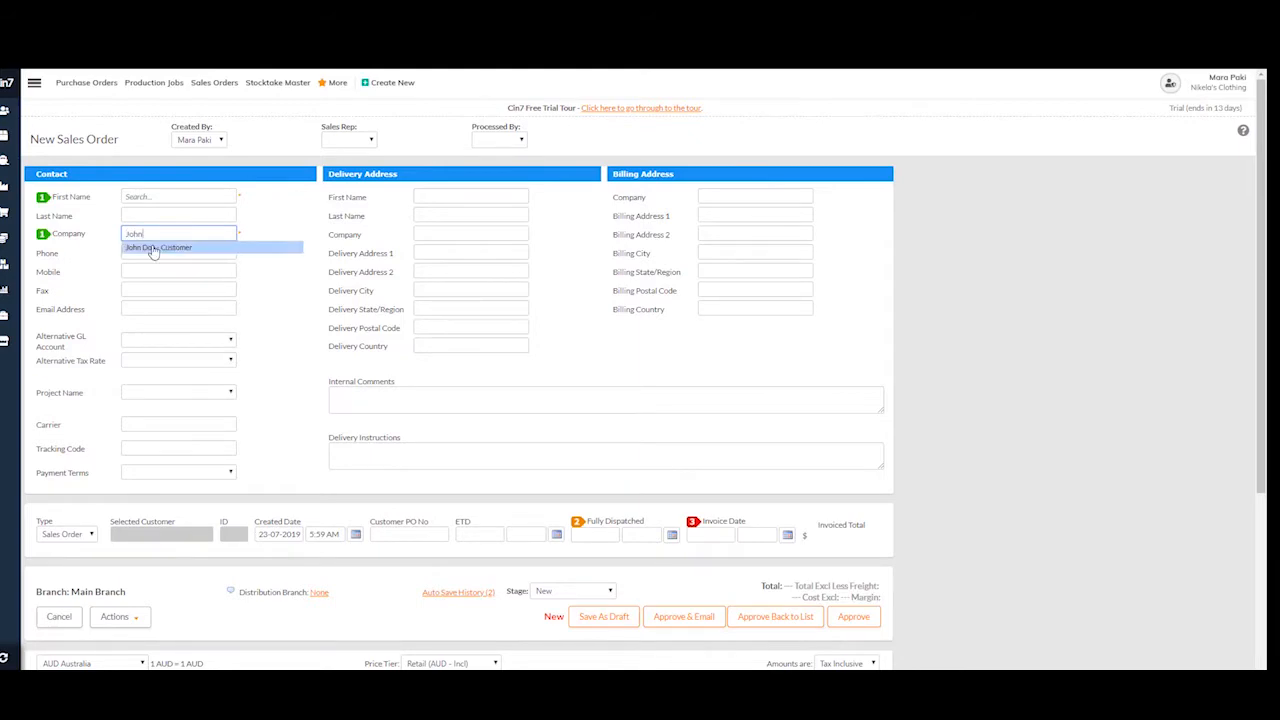
pyautogui.click(153, 249)
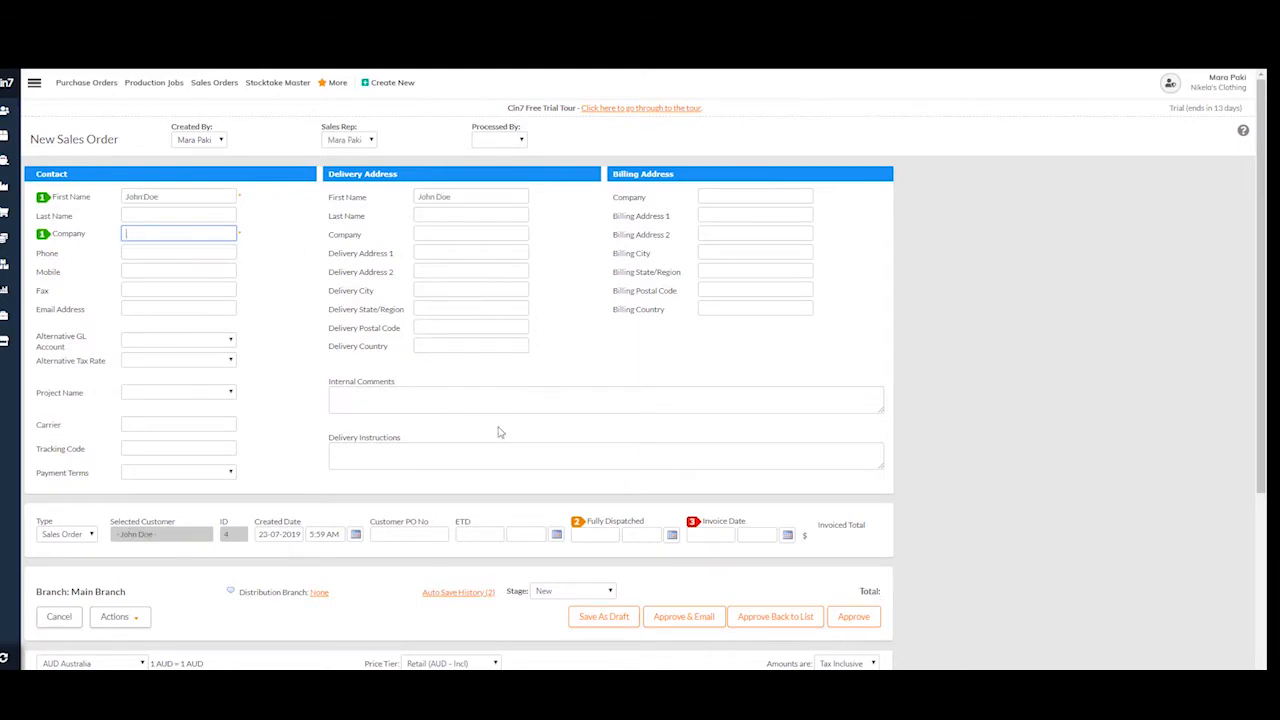
# Add Pants and T Shirt as the first two product lines of the sales order.
pyautogui.scroll(-3, 200, 514)
pyautogui.click(259, 446)
pyautogui.write('Pants')
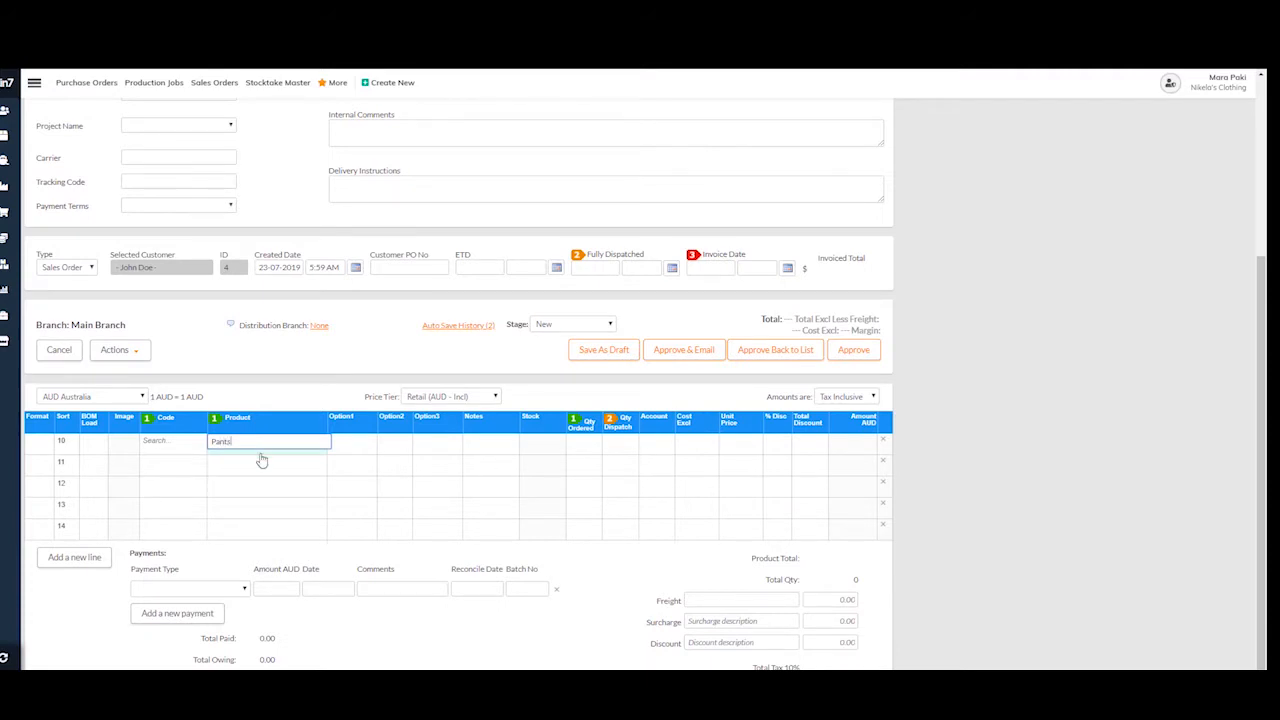
pyautogui.click(262, 455)
pyautogui.click(252, 489)
pyautogui.write('T')
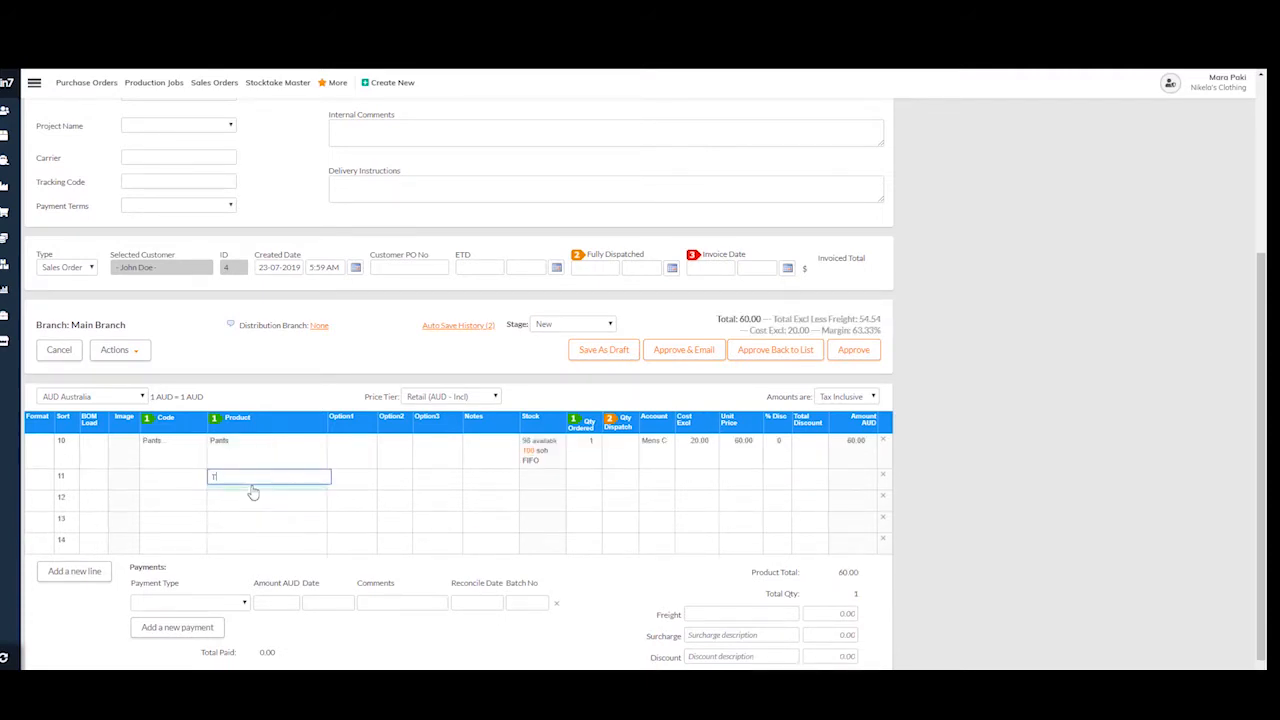
pyautogui.write(' shirt')
pyautogui.click(252, 490)
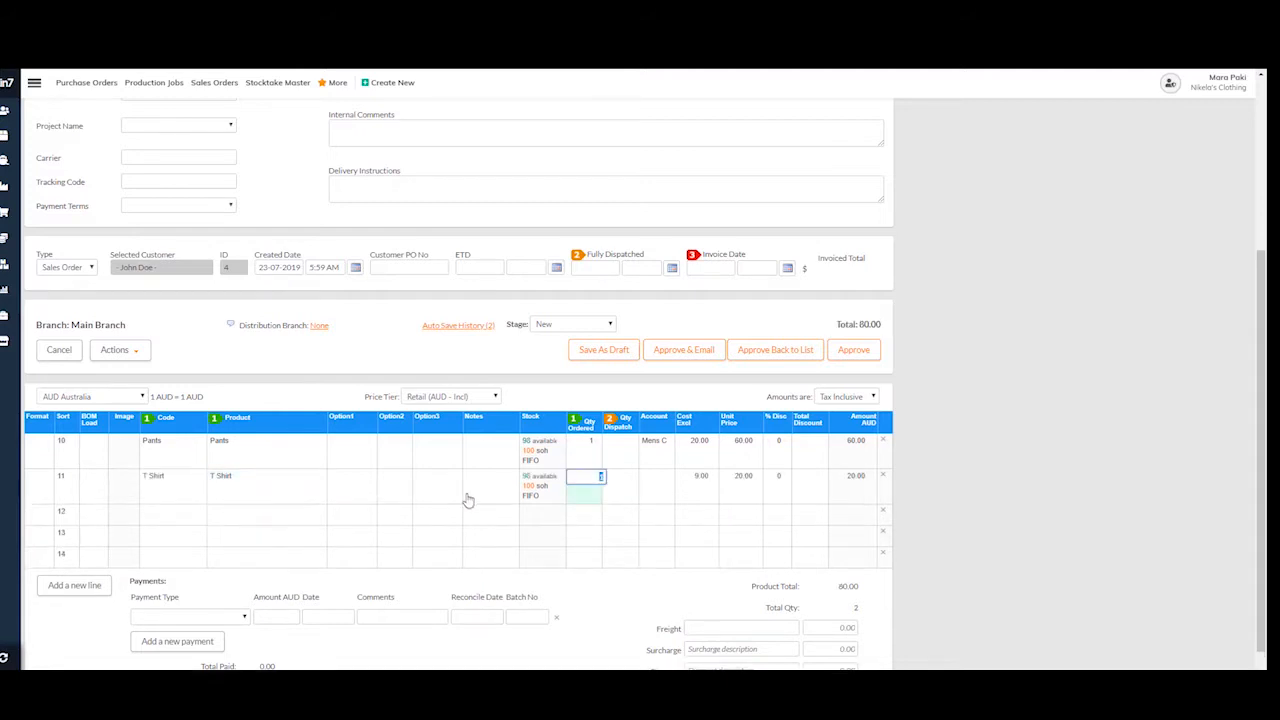
# Set the ordered quantity of Pants to 10 and check the sales order's totals.
pyautogui.click(596, 461)
pyautogui.write('10')
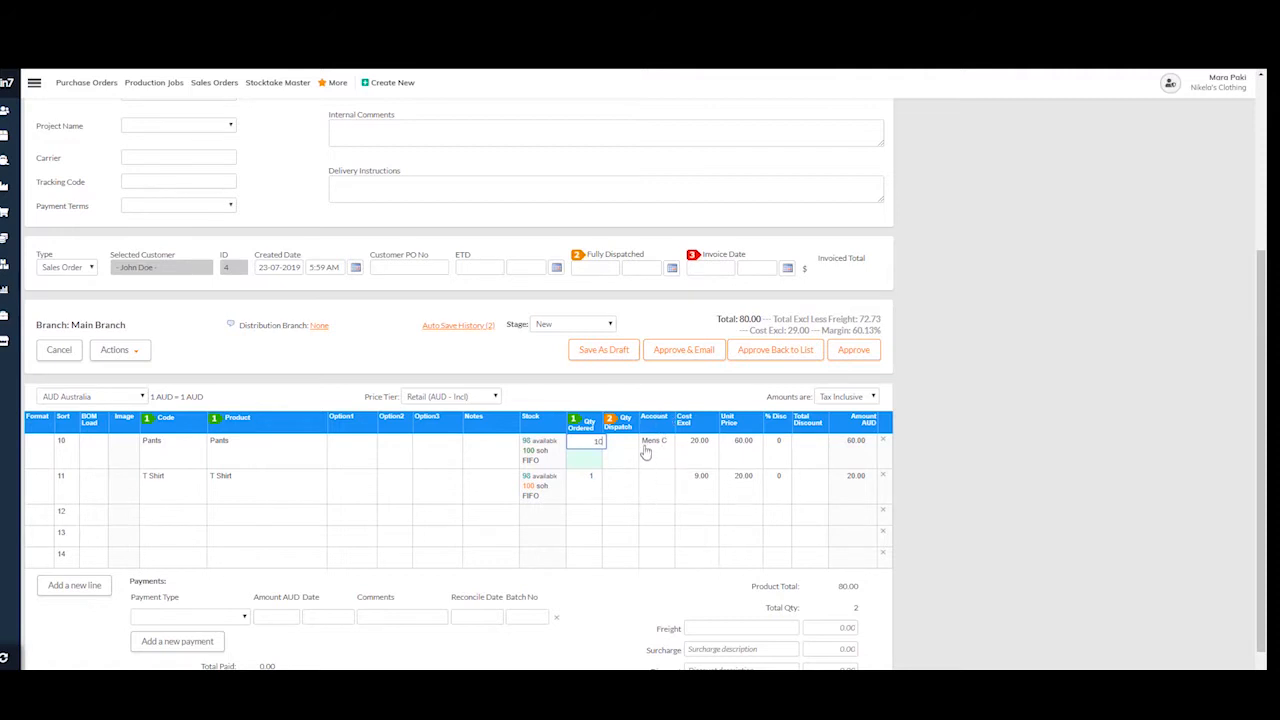
pyautogui.click(950, 520)
pyautogui.scroll(-1, 955, 526)
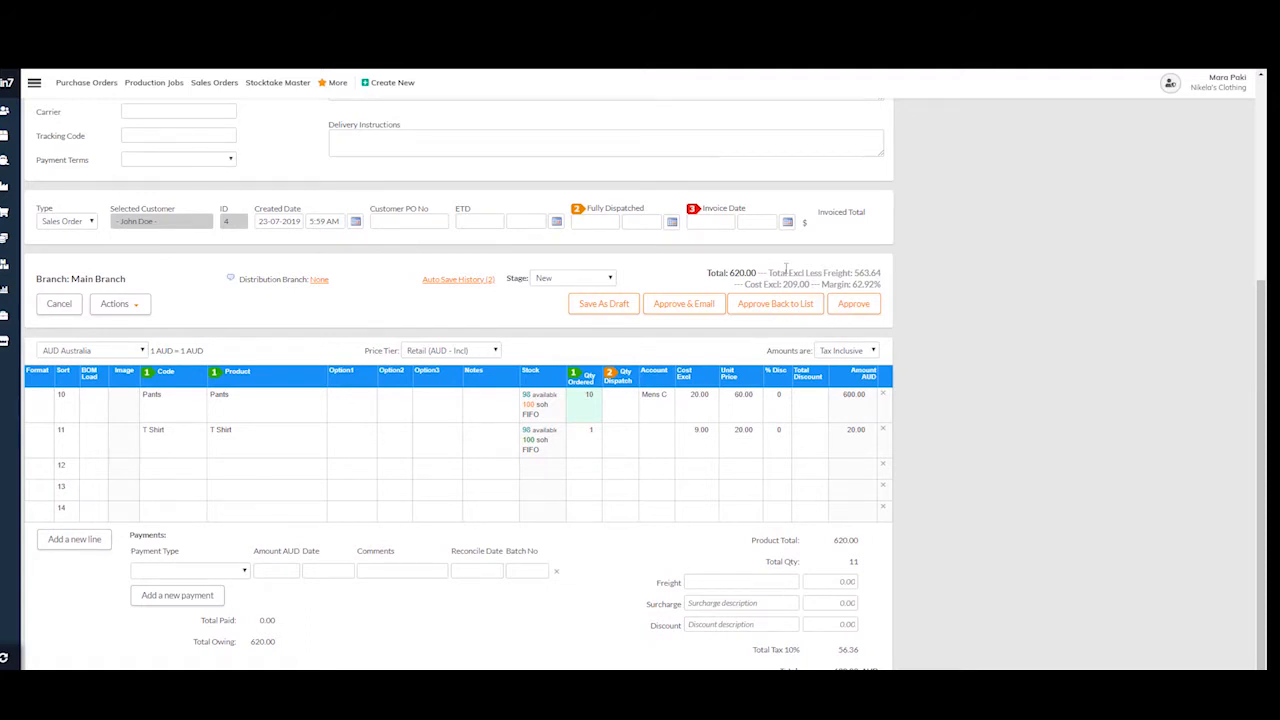
pyautogui.moveTo(828, 668); pyautogui.dragTo(748, 538)
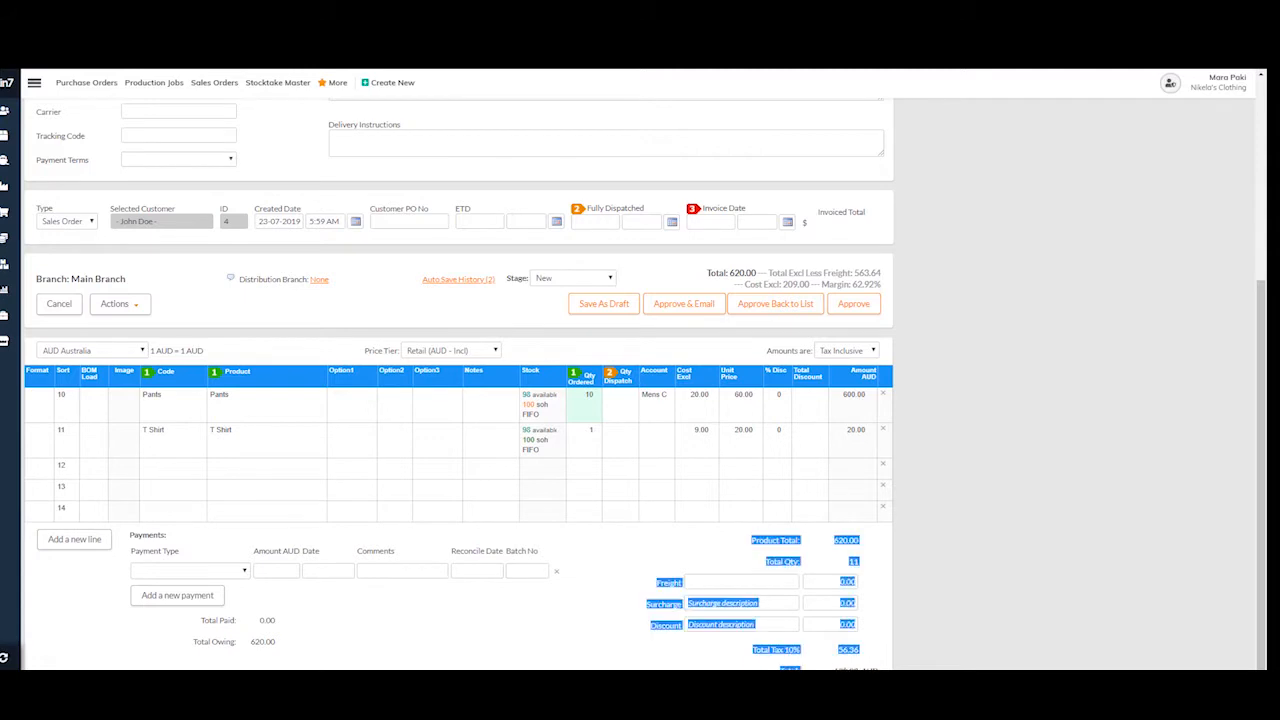
# Set the sales order's invoice date to today and approve the order.
pyautogui.click(712, 222)
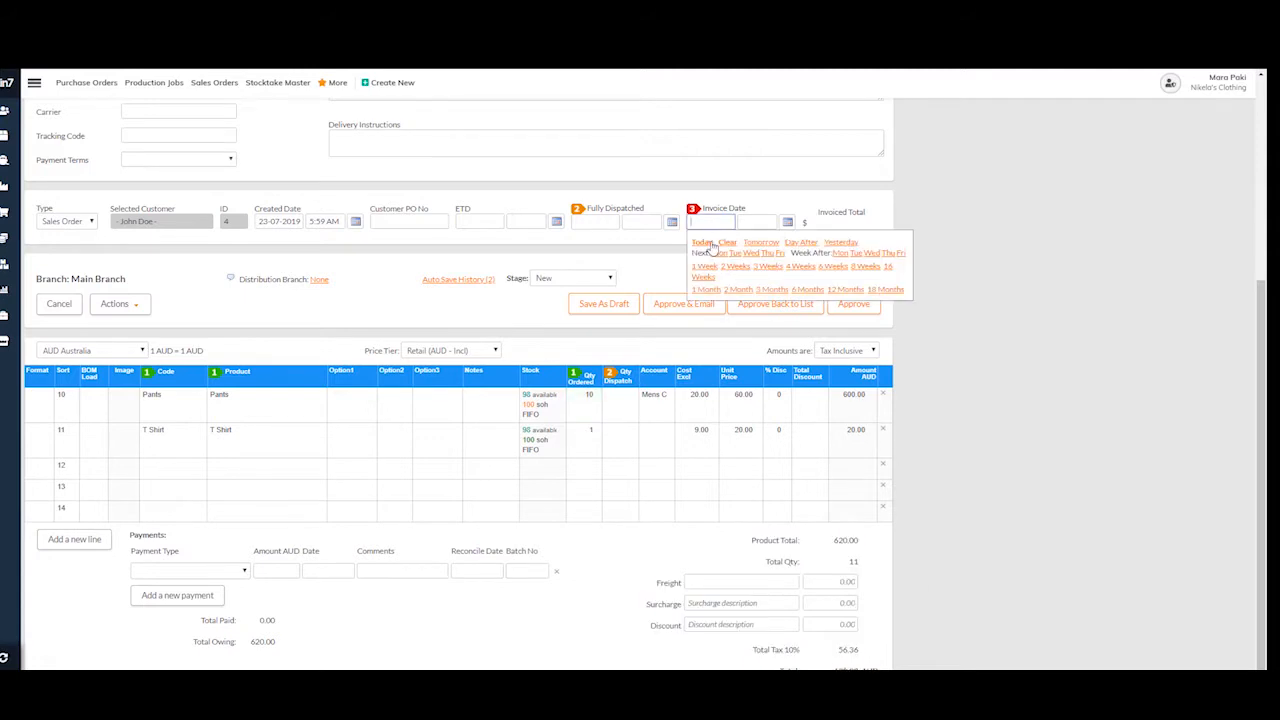
pyautogui.click(704, 244)
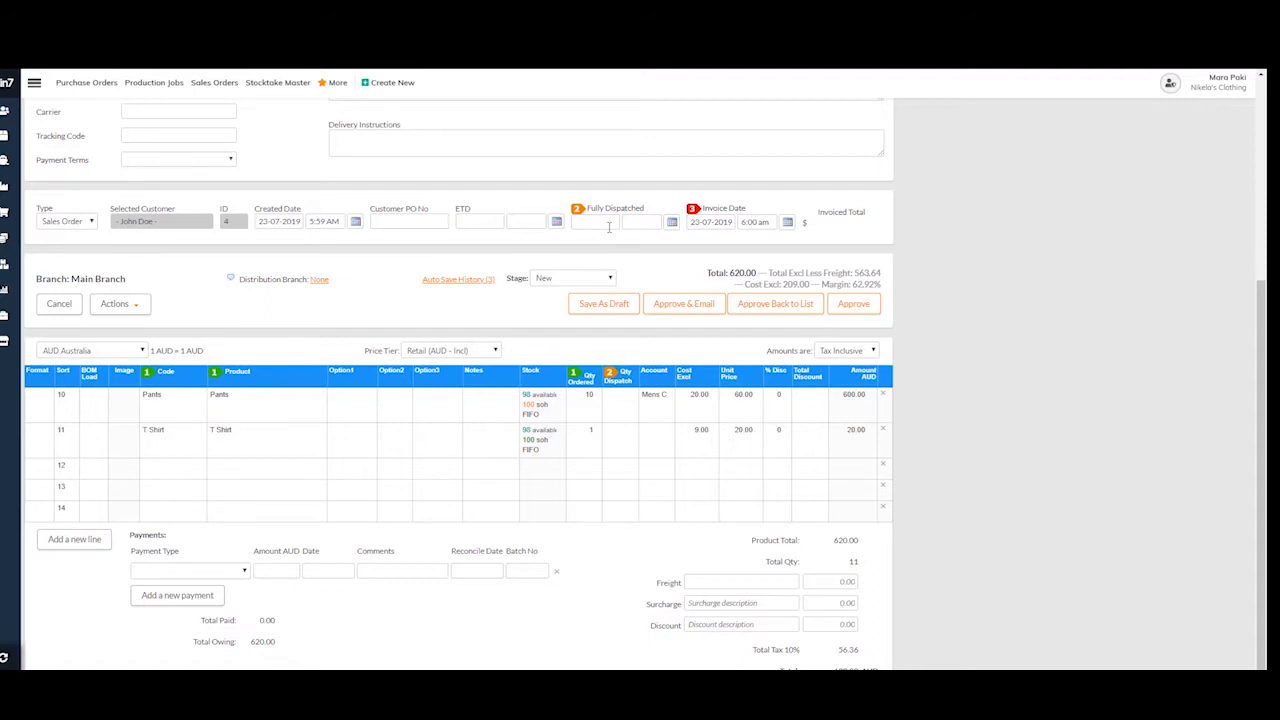
pyautogui.click(855, 305)
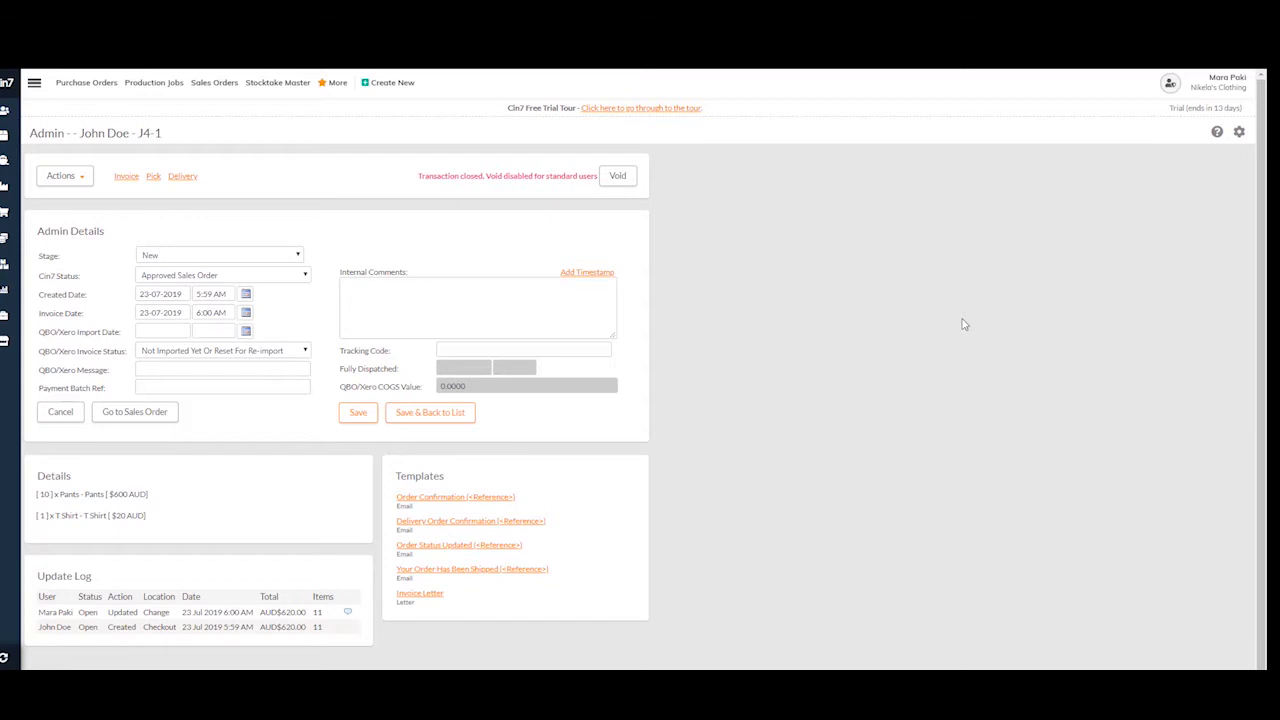
# Open the Xero Dashboard and upload the sales order's customer to Xero as a new contact.
pyautogui.click(35, 83)
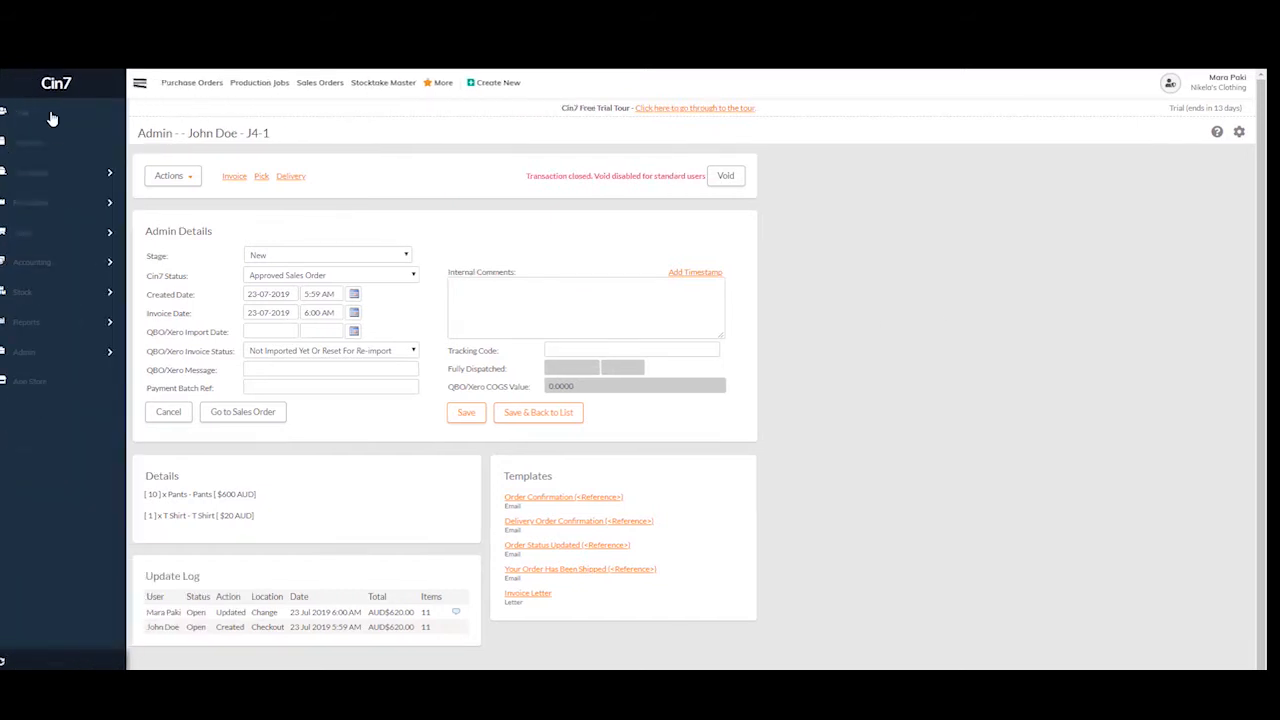
pyautogui.click(72, 262)
pyautogui.click(60, 318)
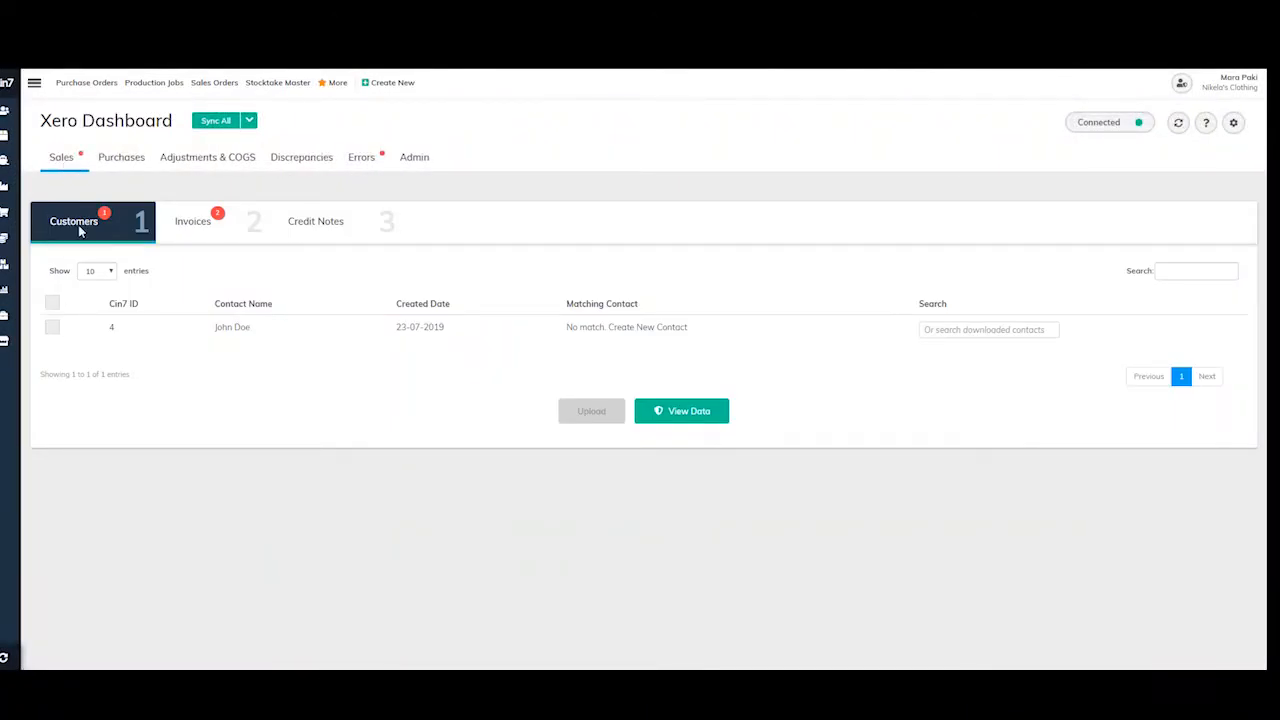
pyautogui.click(53, 329)
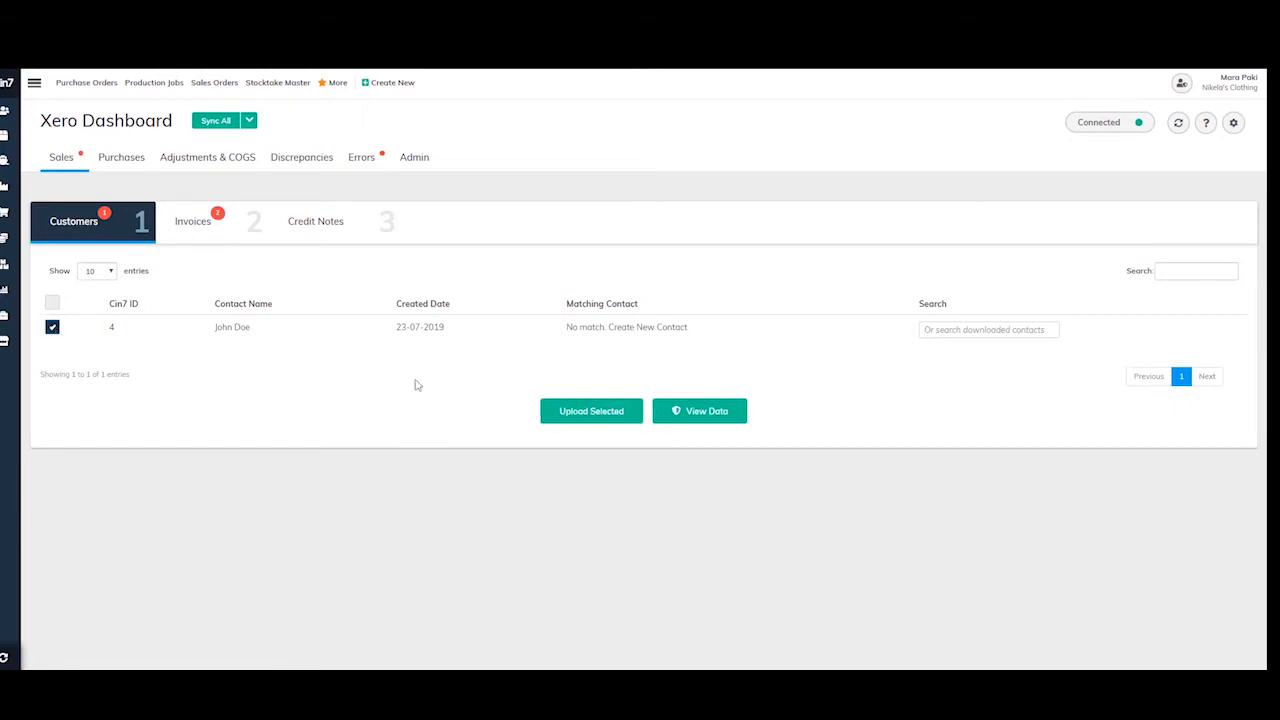
pyautogui.click(628, 413)
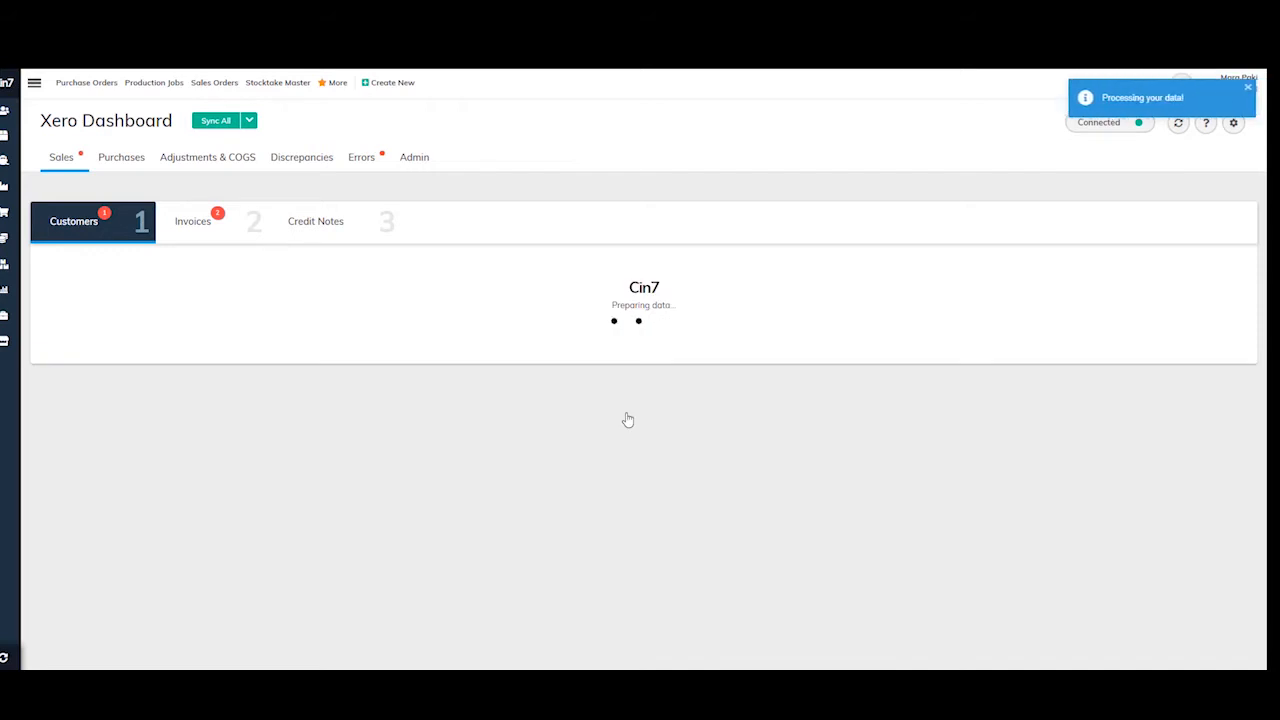
# Select the open sales invoice dated 23-07-2019, sort the invoices by date, and upload the selected one to Xero.
pyautogui.click(219, 228)
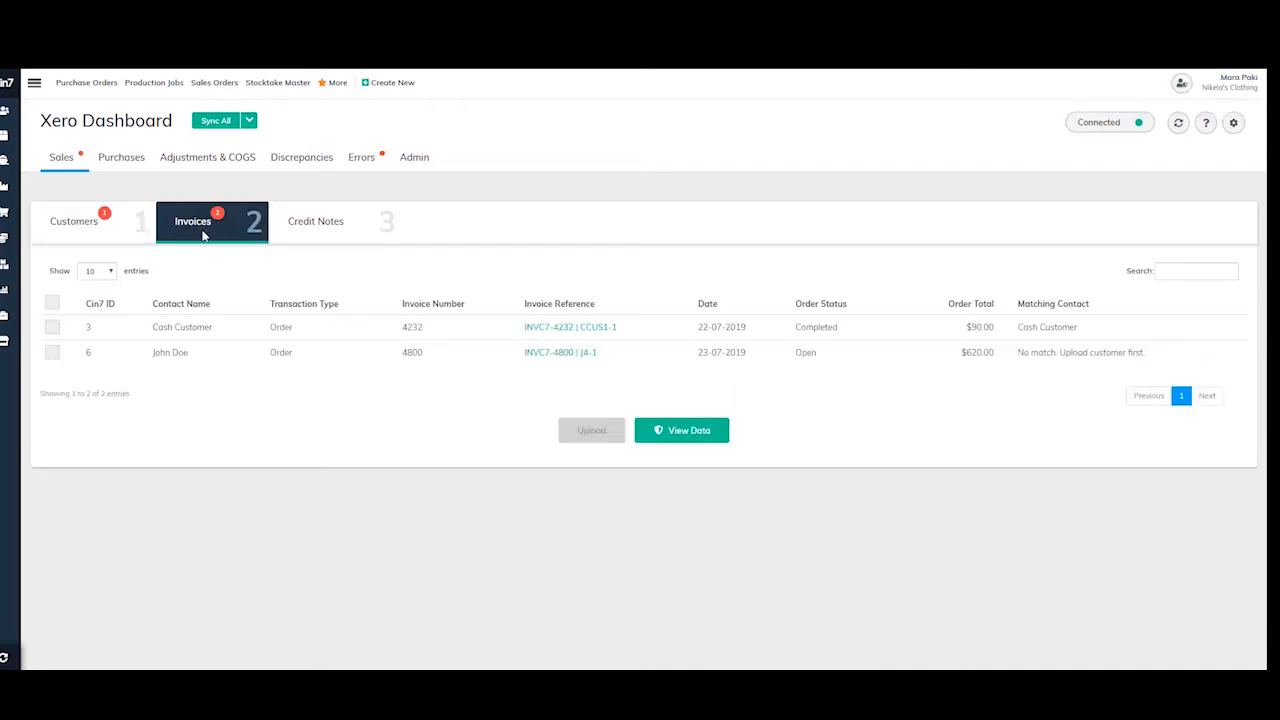
pyautogui.click(53, 354)
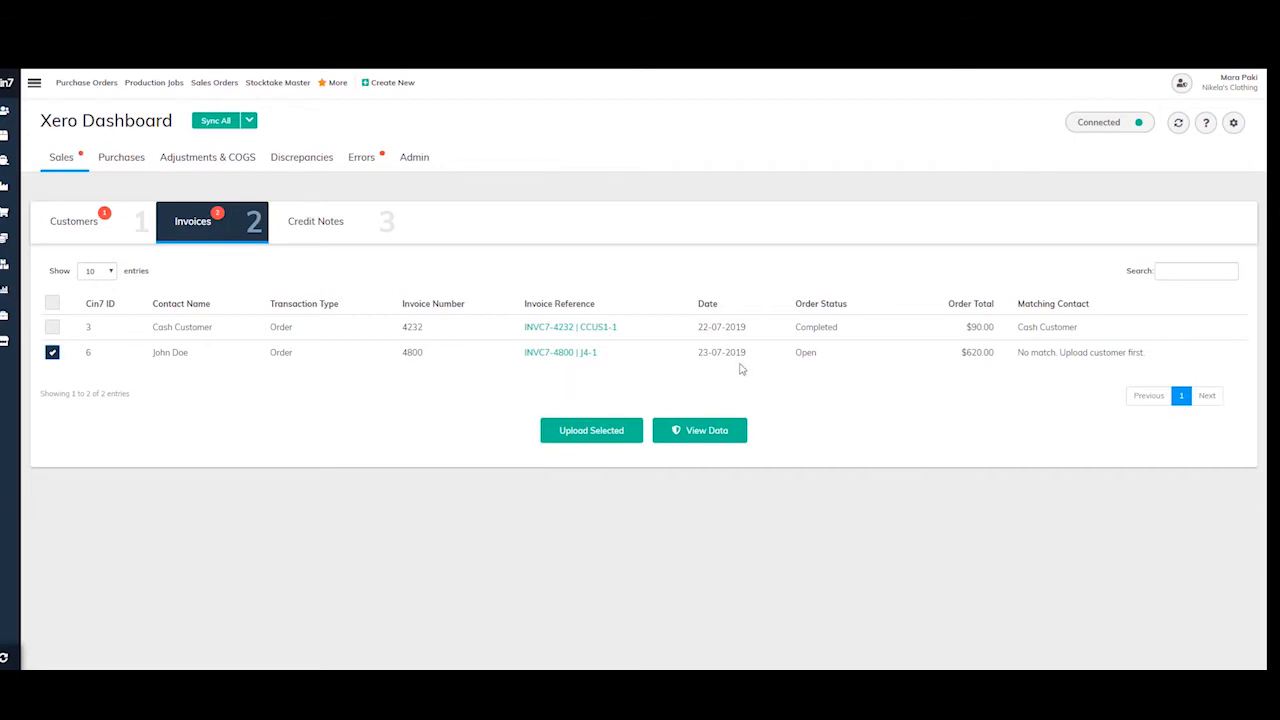
pyautogui.moveTo(754, 362); pyautogui.dragTo(690, 346)
pyautogui.click(708, 304)
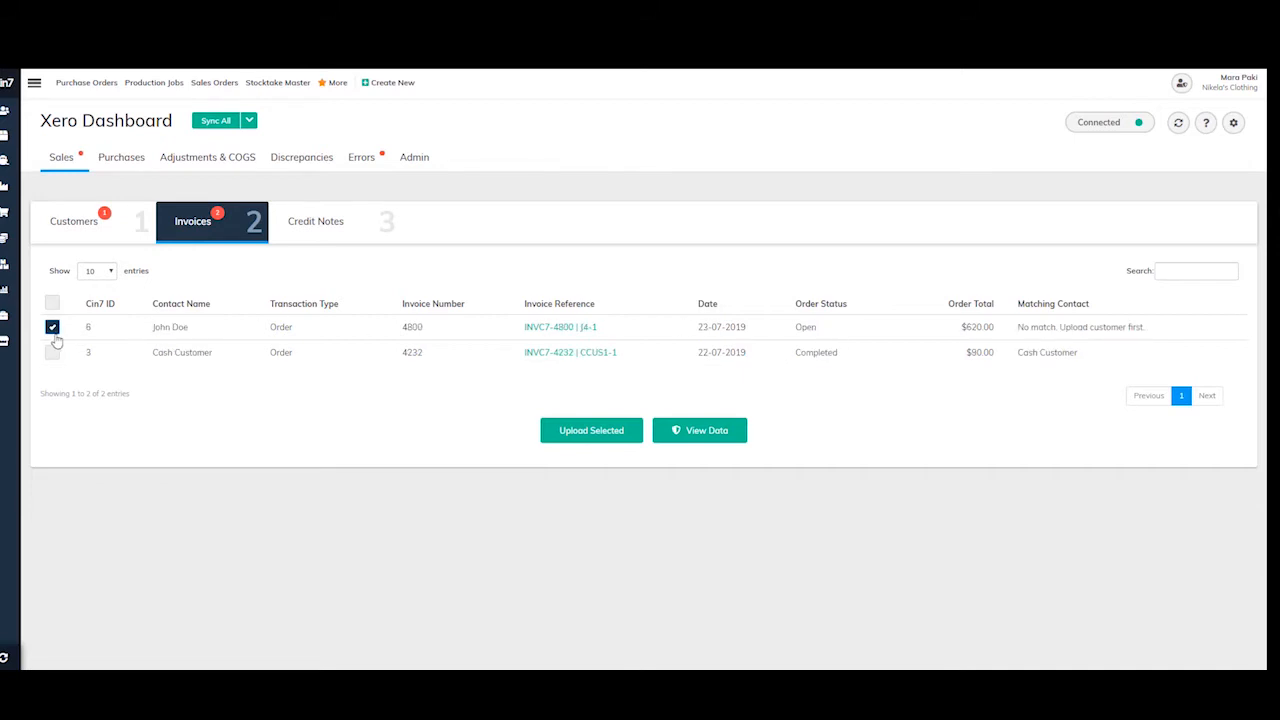
pyautogui.click(642, 436)
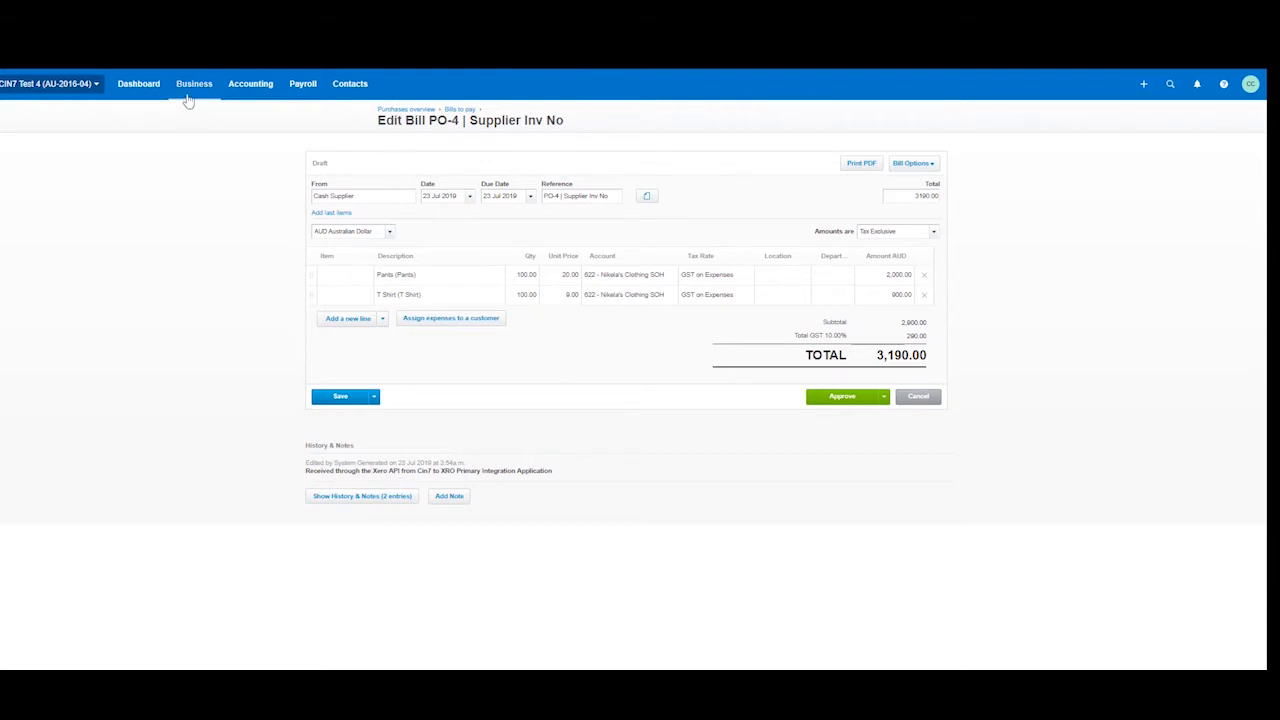
# Switch to Xero and open the uploaded sales invoice from the invoices list to examine it.
pyautogui.click(187, 98)
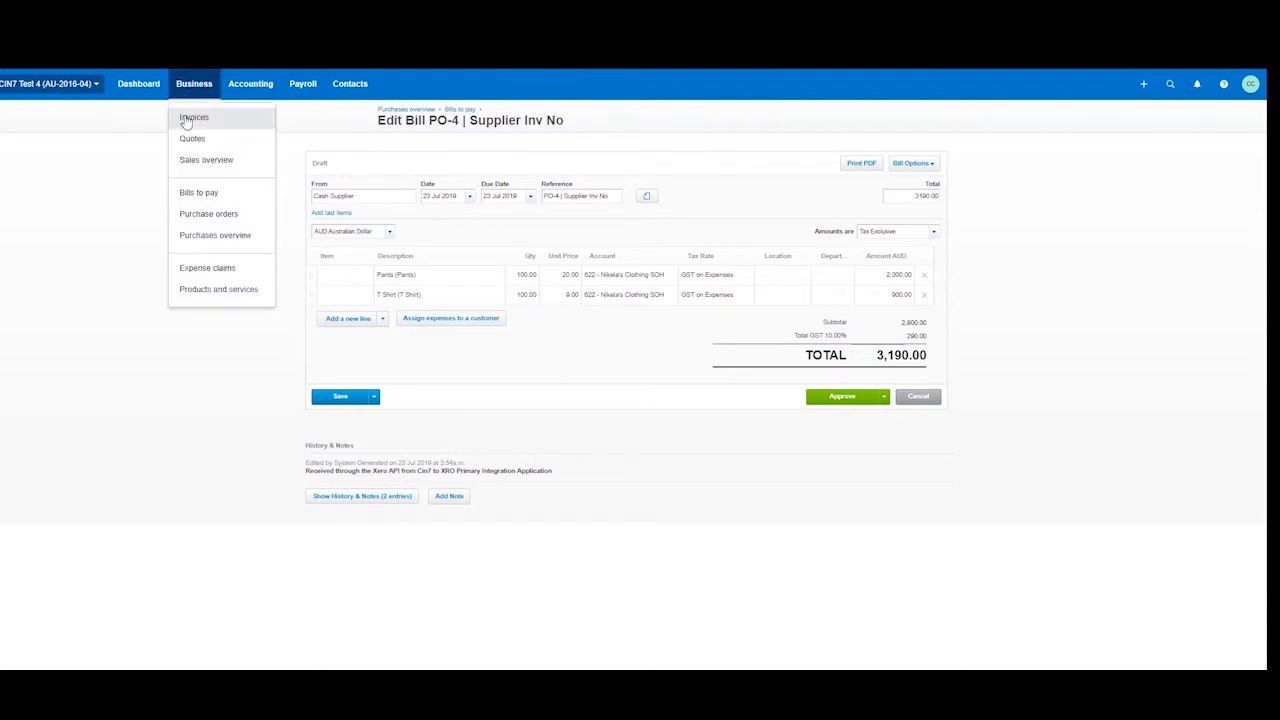
pyautogui.click(187, 118)
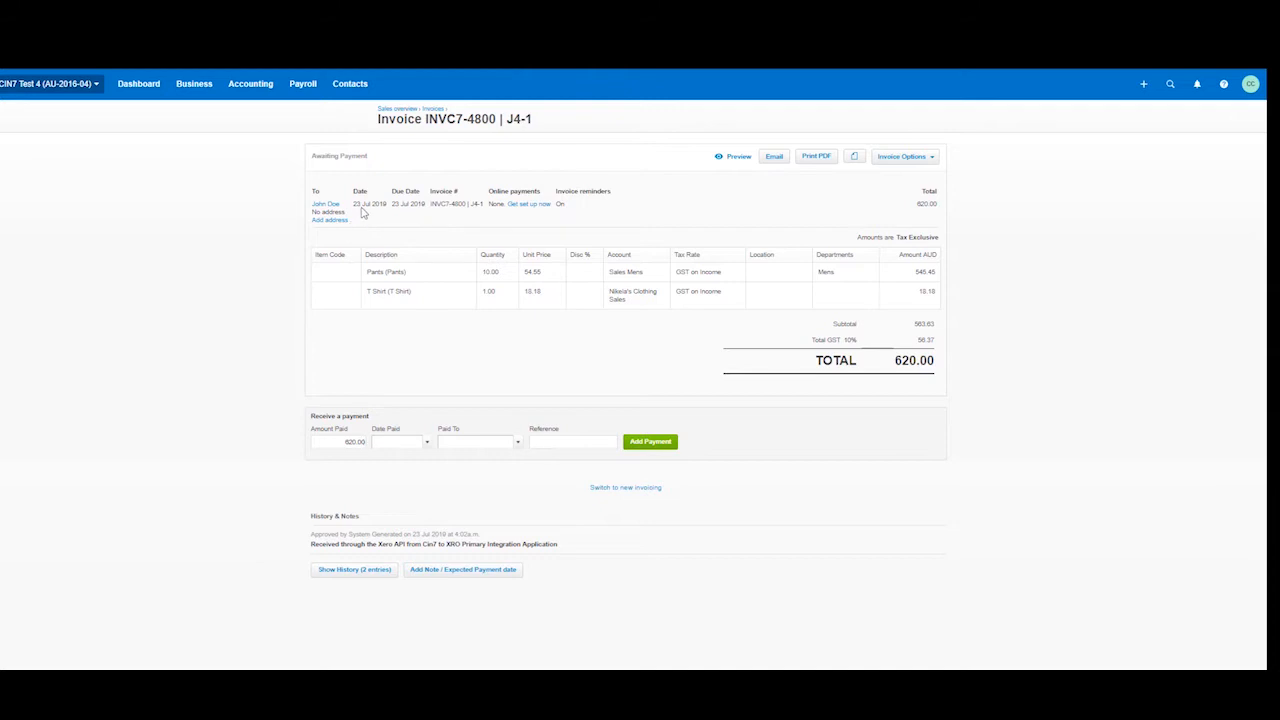
# Check the uploaded sales invoice's due date and the account, tax rate and department of its Pants line.
pyautogui.moveTo(392, 205); pyautogui.dragTo(427, 212)
pyautogui.click(428, 214)
pyautogui.moveTo(611, 273); pyautogui.dragTo(645, 283)
pyautogui.click(646, 282)
pyautogui.moveTo(650, 280); pyautogui.dragTo(612, 273)
pyautogui.moveTo(724, 274); pyautogui.dragTo(679, 282)
pyautogui.doubleClick(833, 271)
# Show the invoice's history and review its approved and created entries, including the user recorded for them.
pyautogui.click(368, 572)
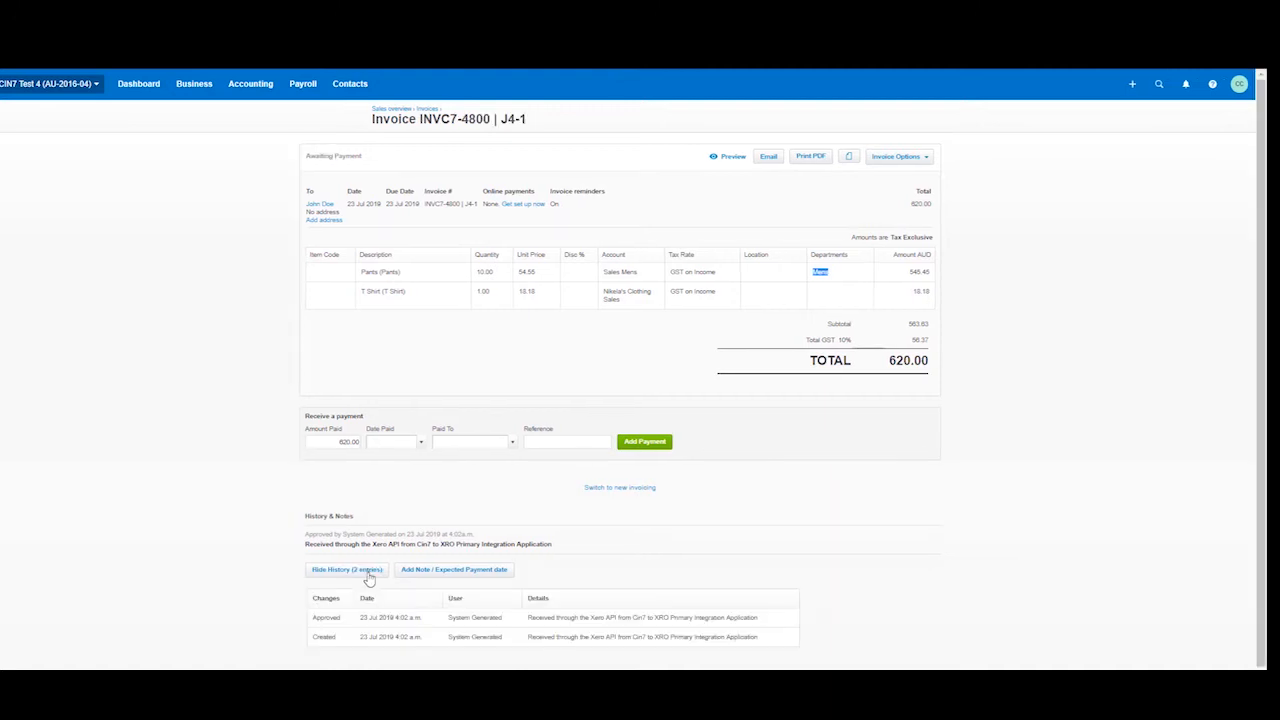
pyautogui.scroll(-1, 368, 576)
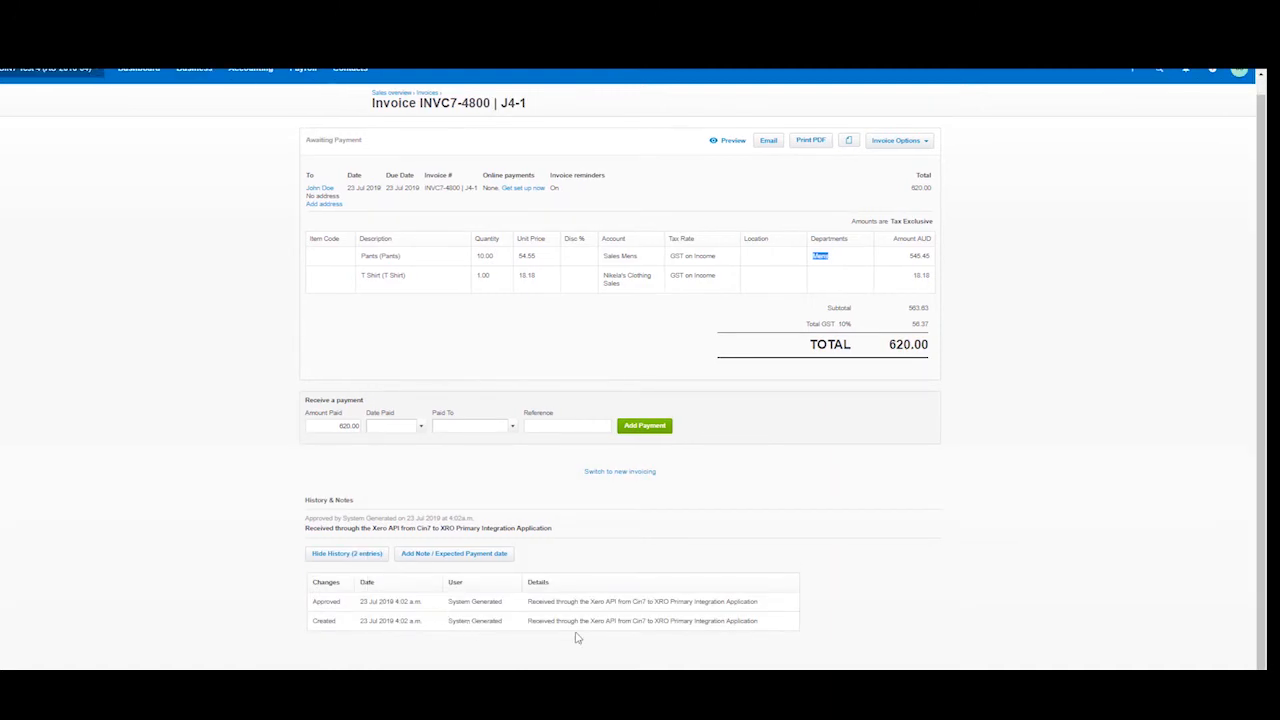
pyautogui.moveTo(768, 624); pyautogui.dragTo(316, 613)
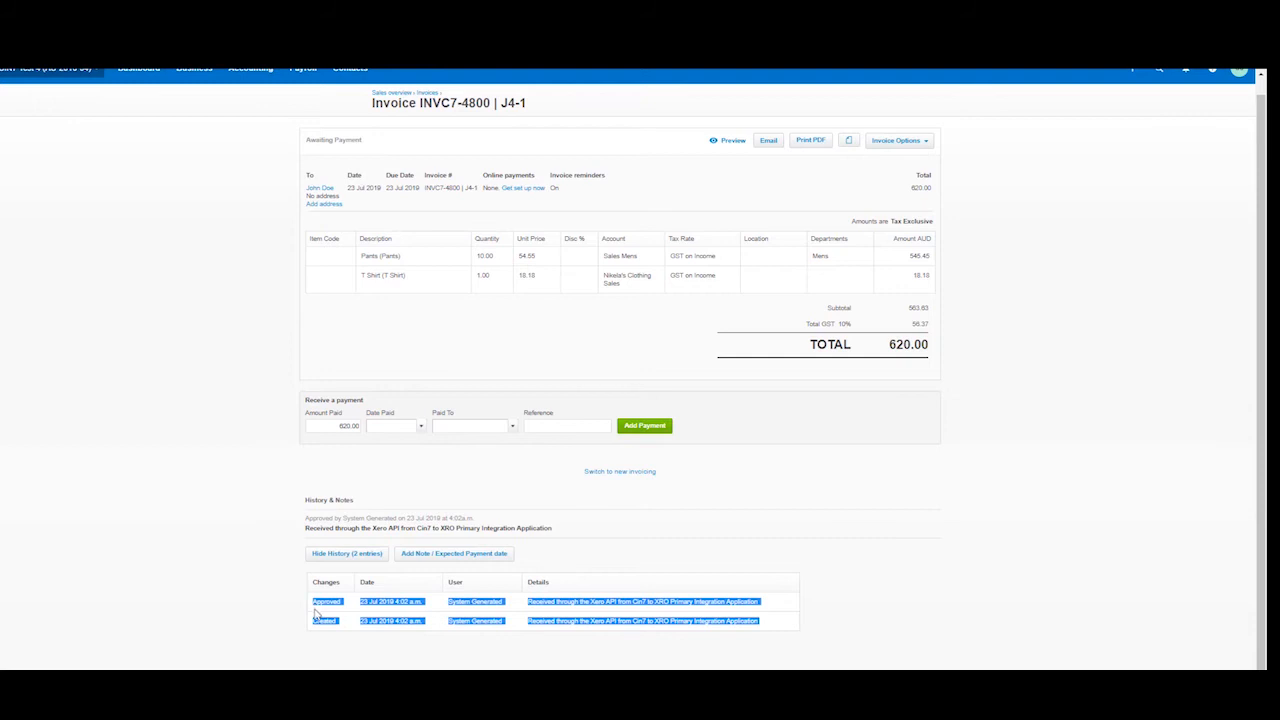
pyautogui.click(323, 620)
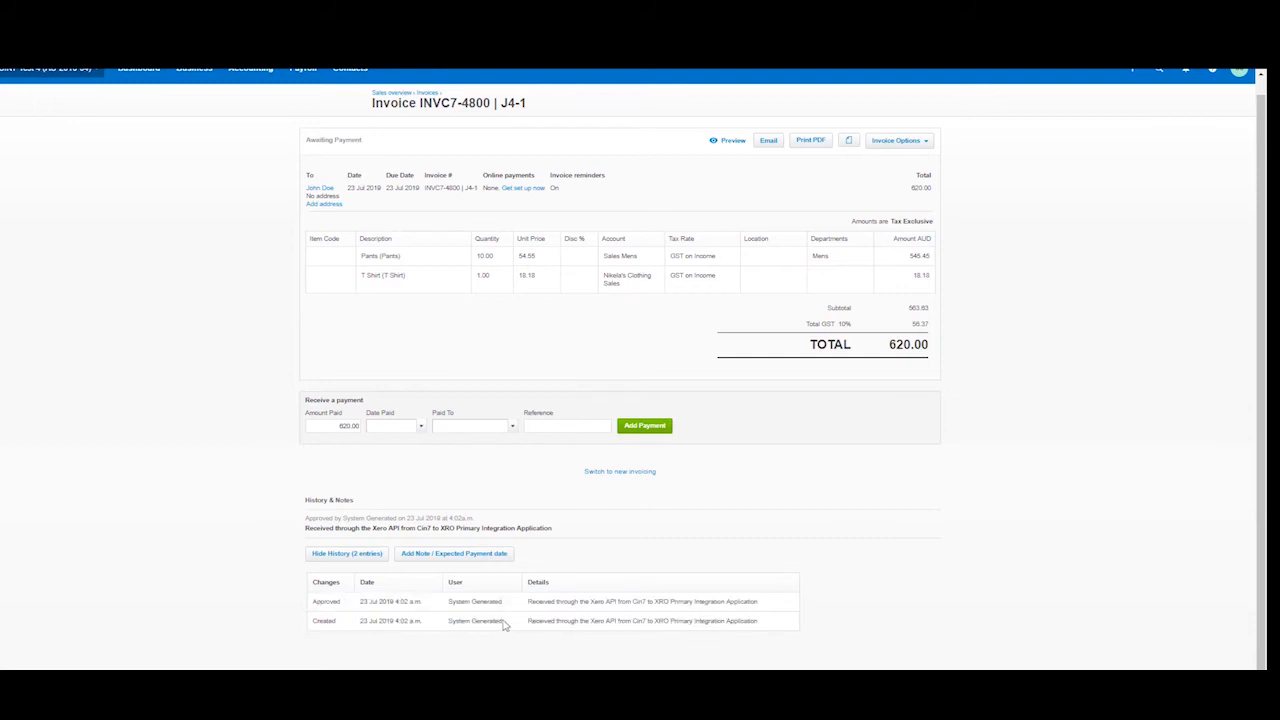
pyautogui.moveTo(504, 625); pyautogui.dragTo(448, 624)
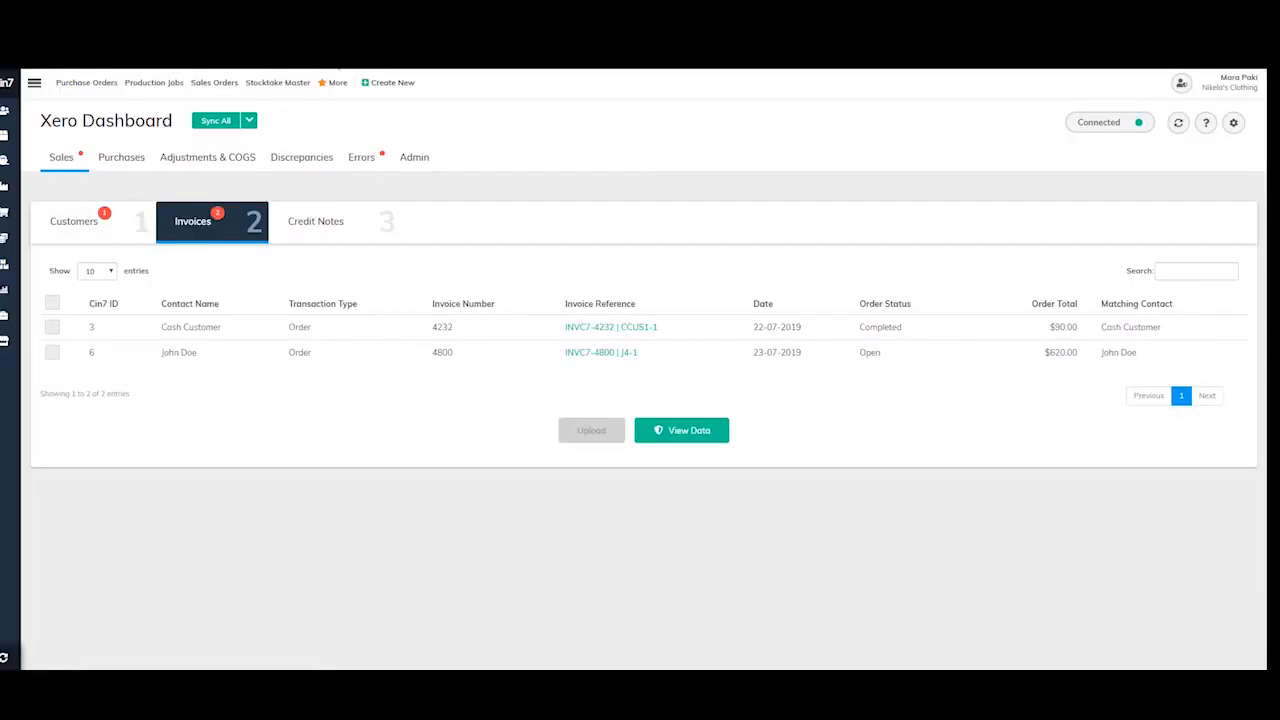
# Switch to Cin7, open Standard Reports and review the Sales reports, including Sales By Customer (Invoice Date).
pyautogui.click(36, 86)
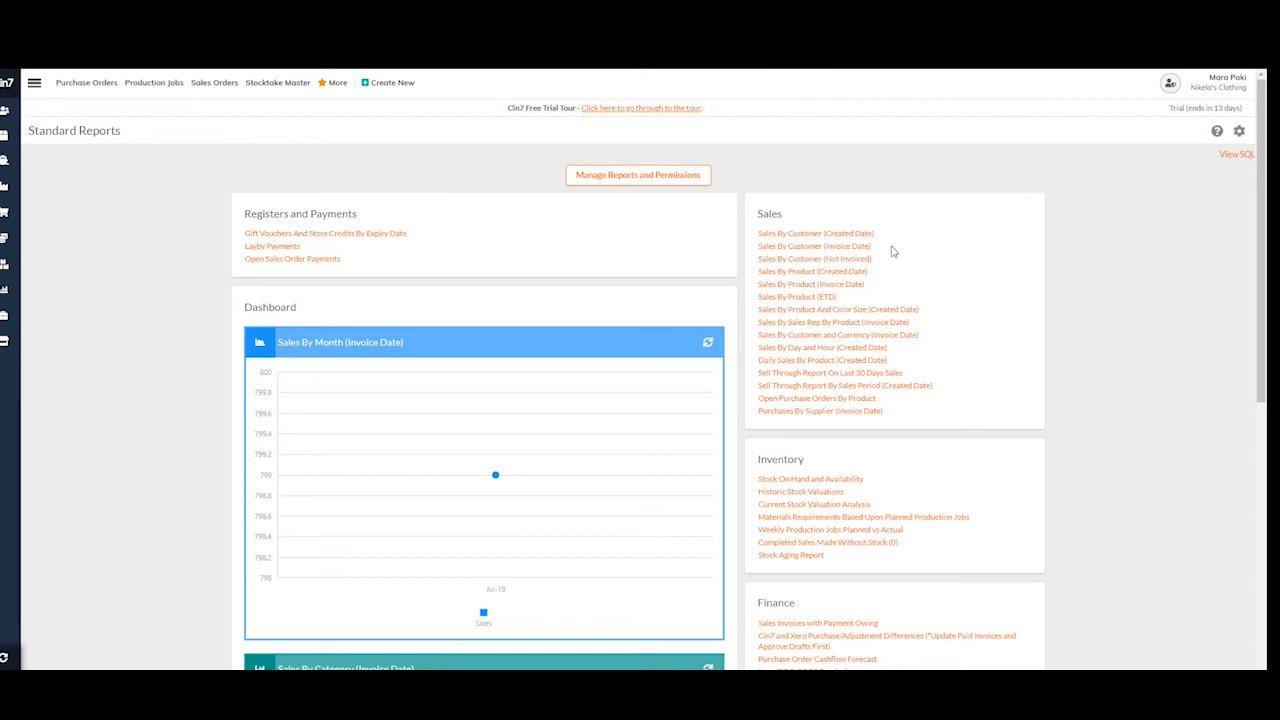
pyautogui.moveTo(771, 214); pyautogui.dragTo(894, 414)
pyautogui.click(893, 415)
pyautogui.moveTo(871, 248); pyautogui.dragTo(760, 250)
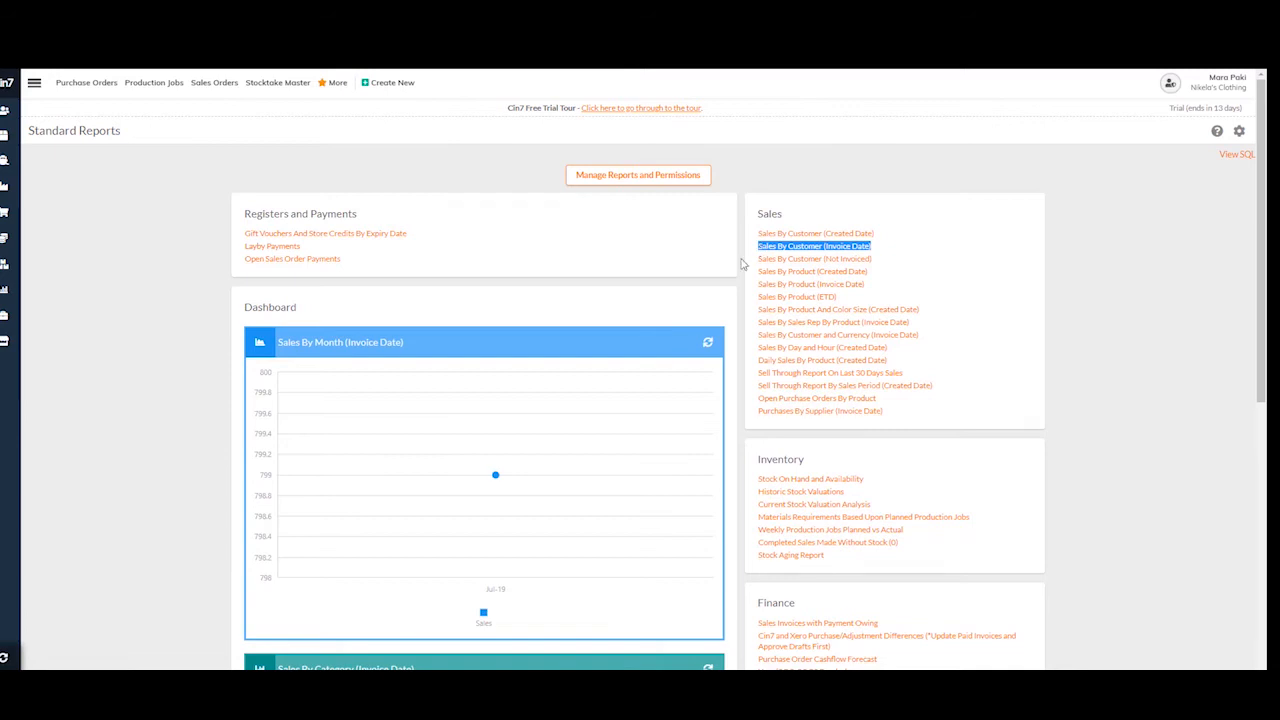
# Open the Stock On Hand Xero Reconciliation finance report and view the purchase order transactions for 2019-07.
pyautogui.scroll(-2, 742, 264)
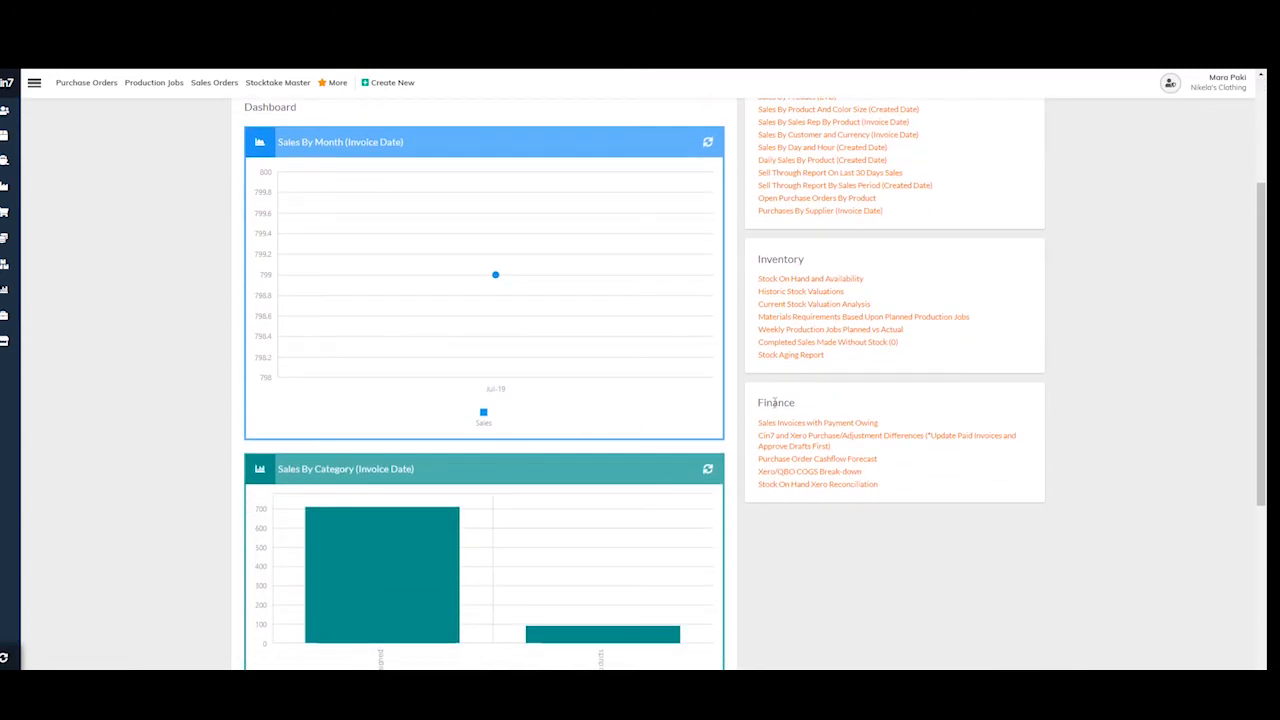
pyautogui.click(869, 486)
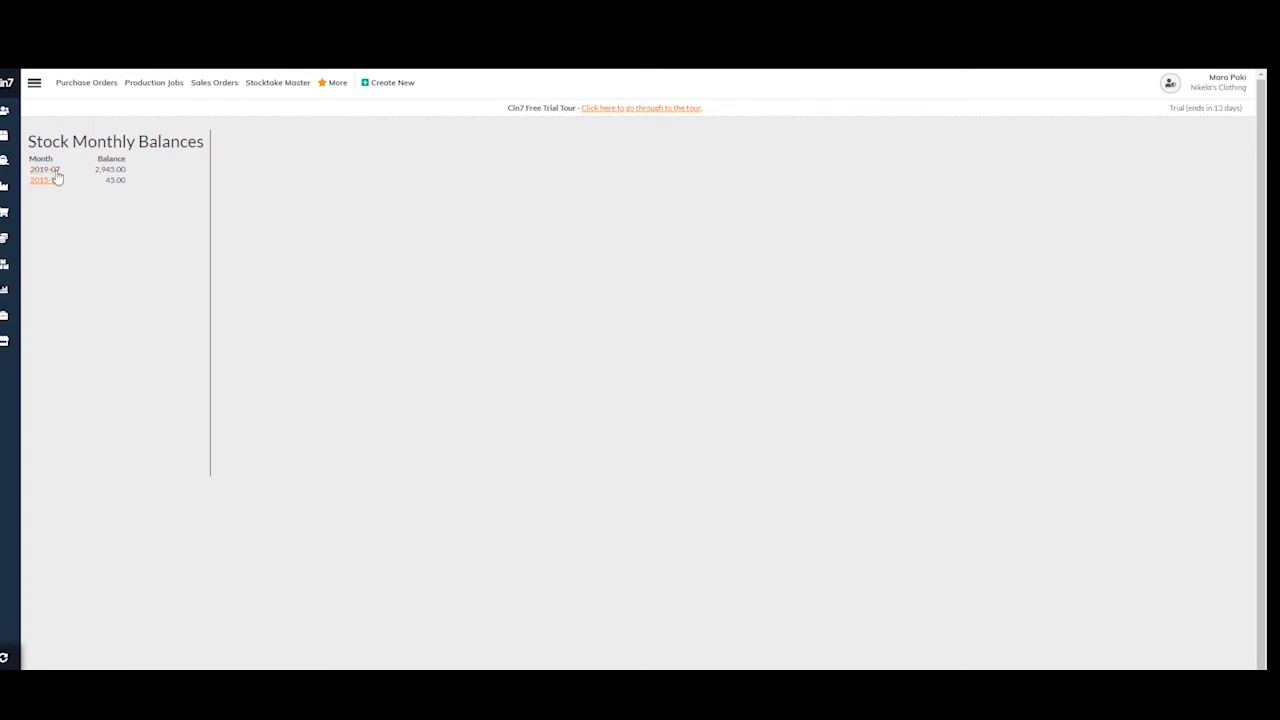
pyautogui.click(45, 170)
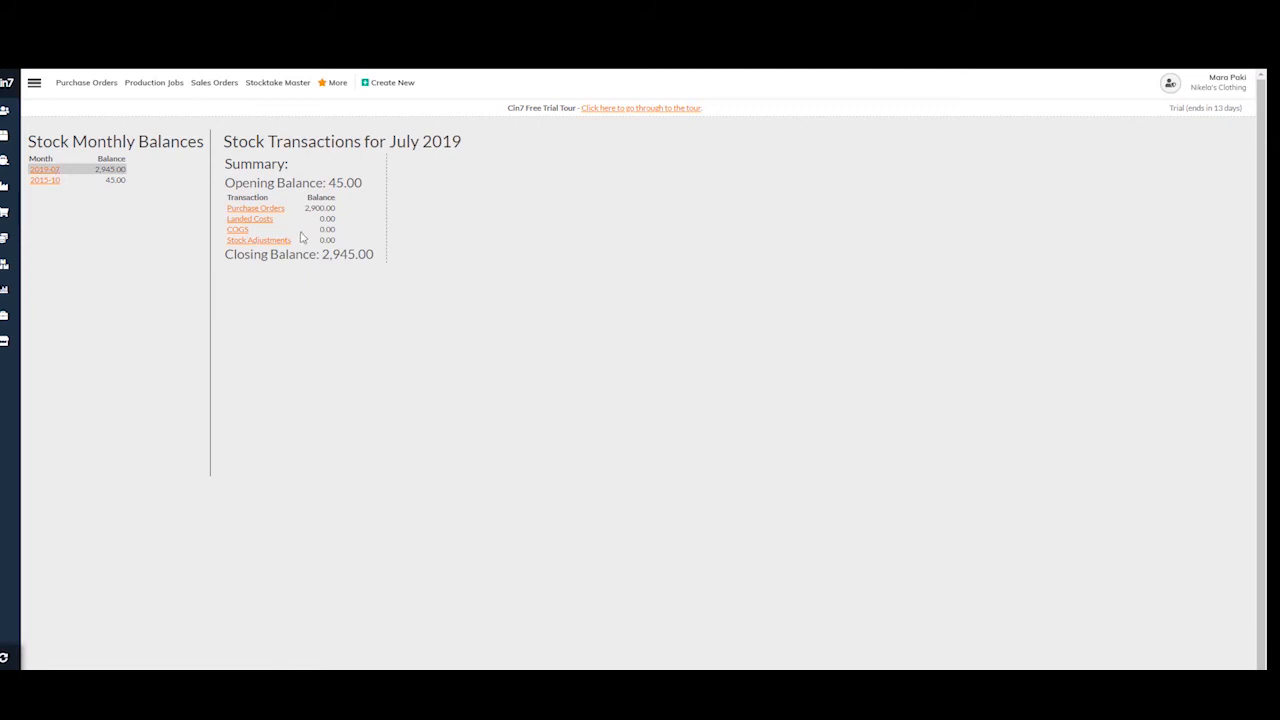
pyautogui.click(270, 209)
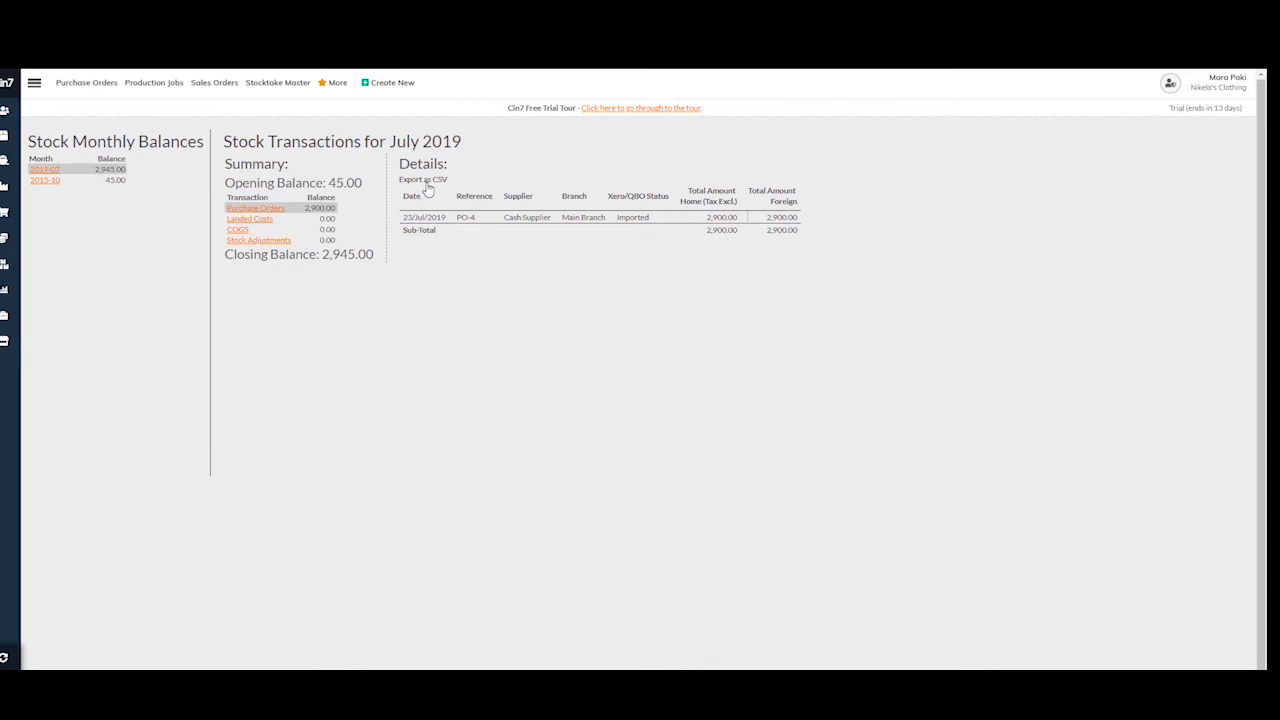
# Open Payments By Branch (Payment Date) from the Retail Reports Dashboard and add Batch Ref and Order Ref as row fields after Branch.
pyautogui.click(34, 83)
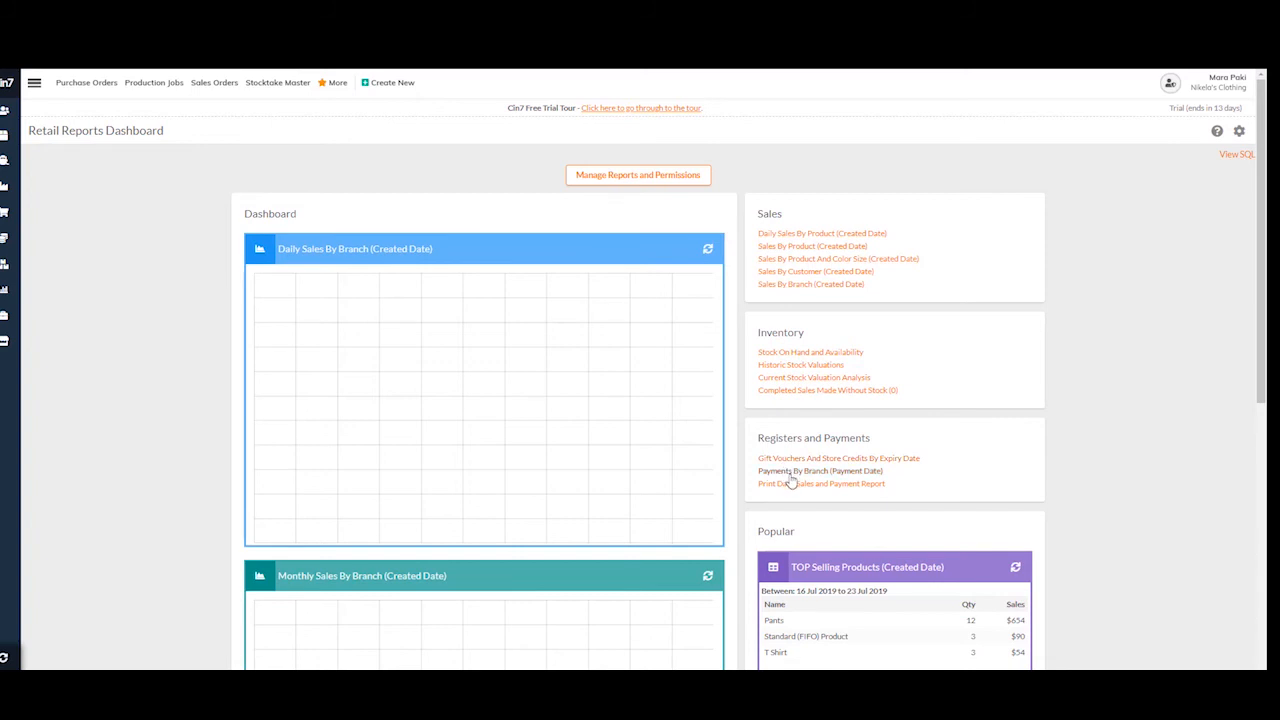
pyautogui.click(789, 473)
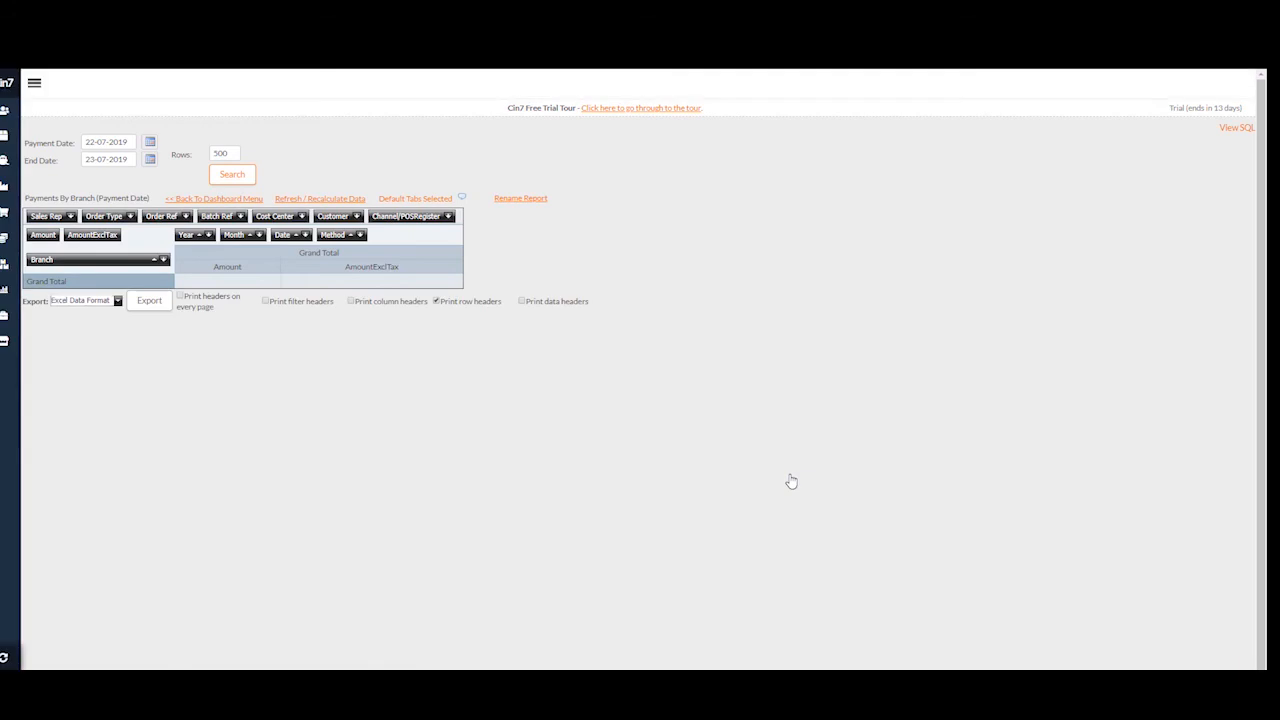
pyautogui.moveTo(228, 218); pyautogui.dragTo(150, 261)
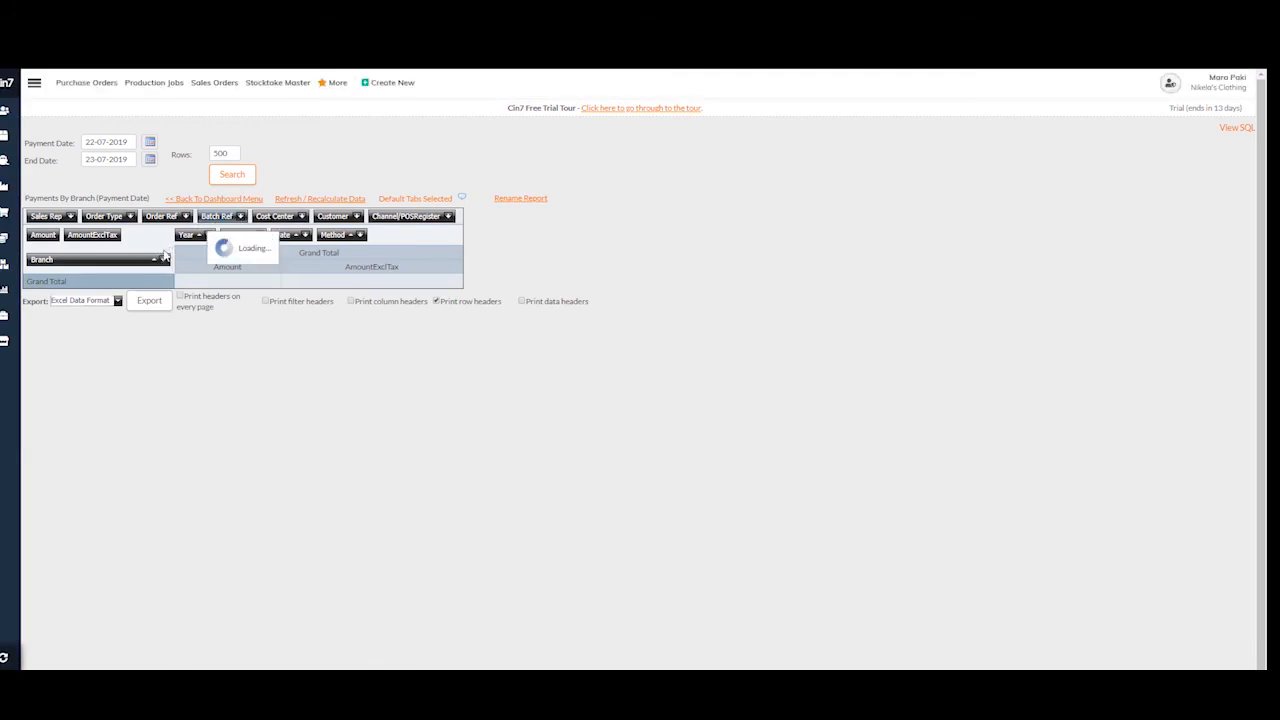
pyautogui.moveTo(163, 217); pyautogui.dragTo(165, 259)
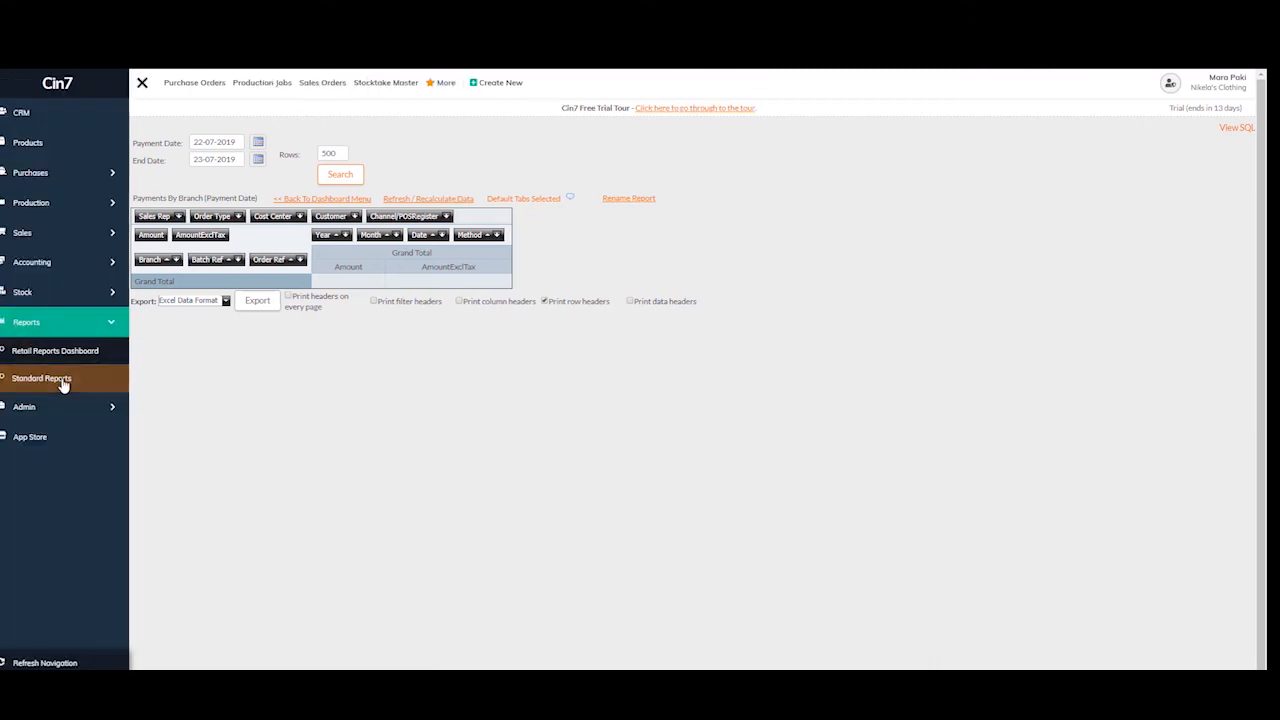
# Return to Standard Reports and look over the available Finance reports, including Xero/QBO COGS Break-down.
pyautogui.click(63, 386)
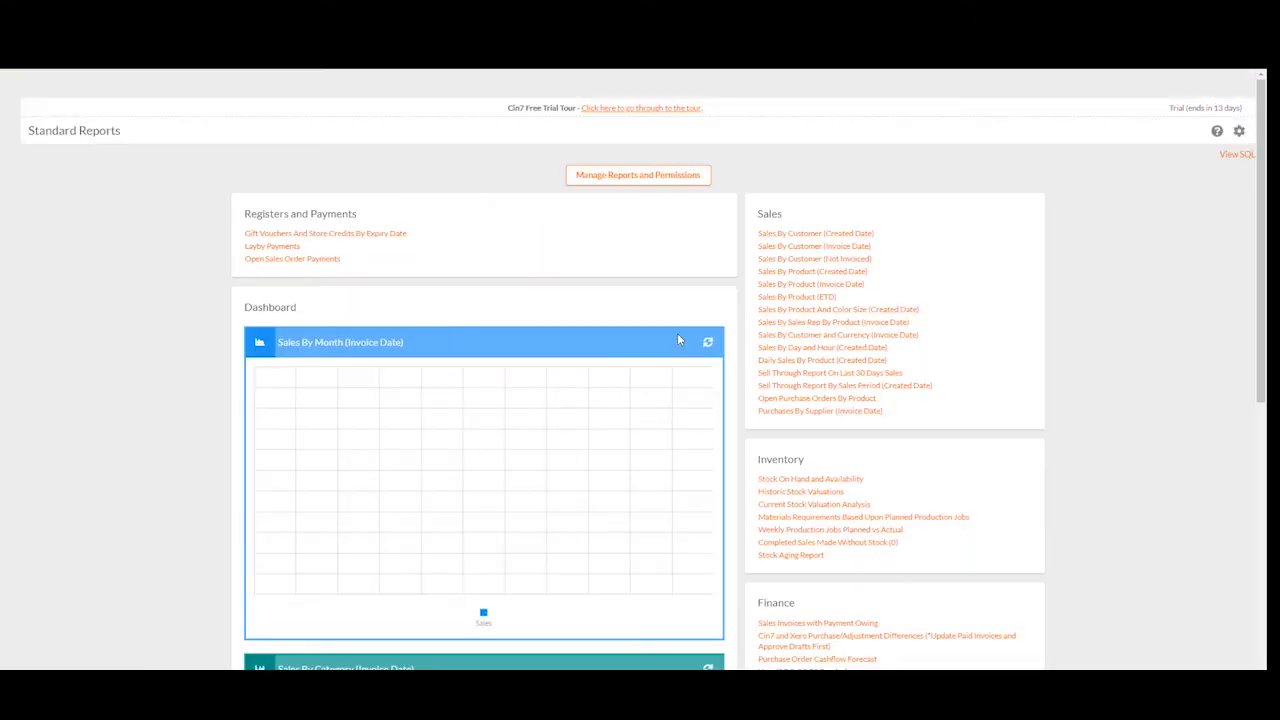
pyautogui.scroll(-2, 1033, 355)
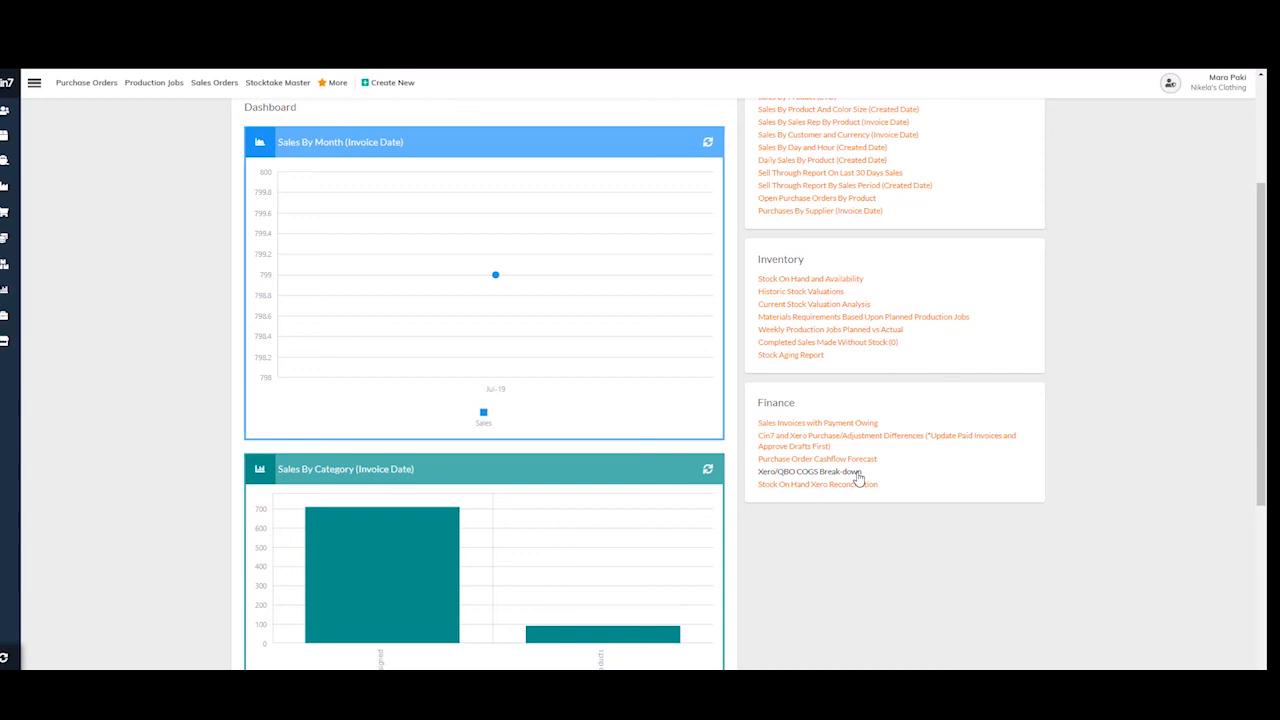
pyautogui.scroll(2, 1100, 431)
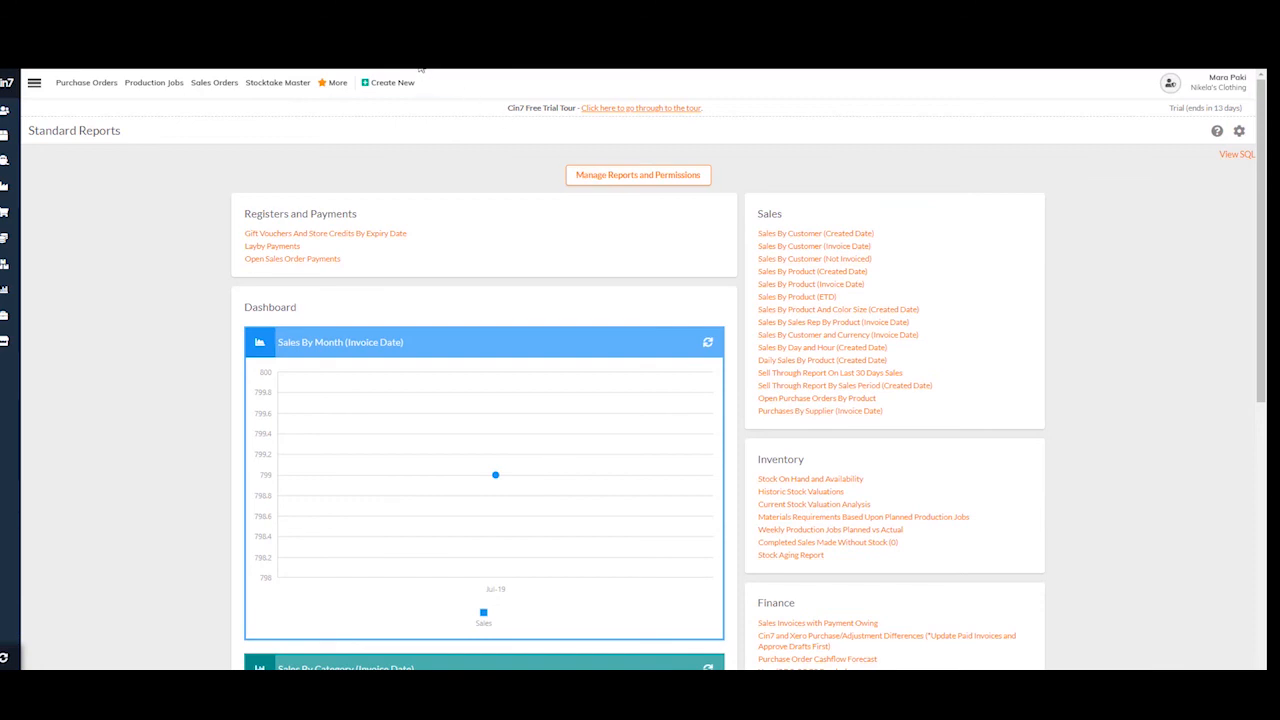
# Switch to the Cin7 Help site, open the non-legacy Xero section under Integration Apps and browse its setup and import articles.
pyautogui.click(421, 14)
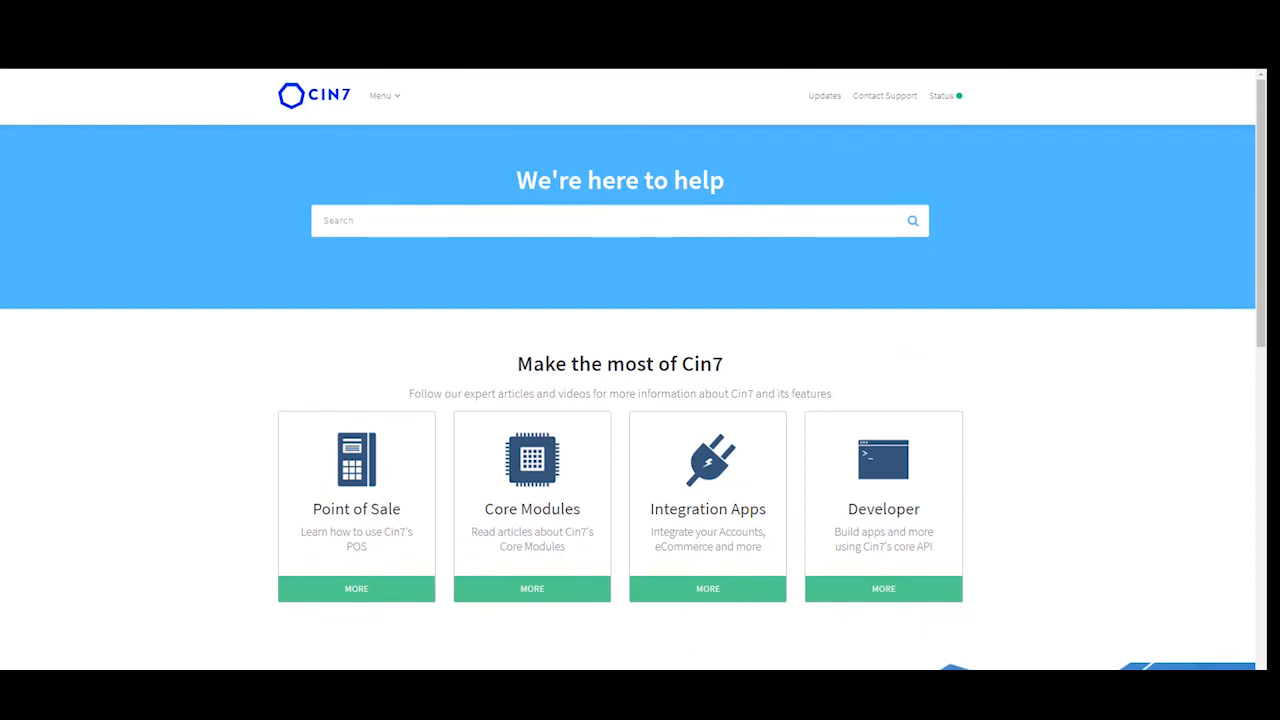
pyautogui.click(729, 480)
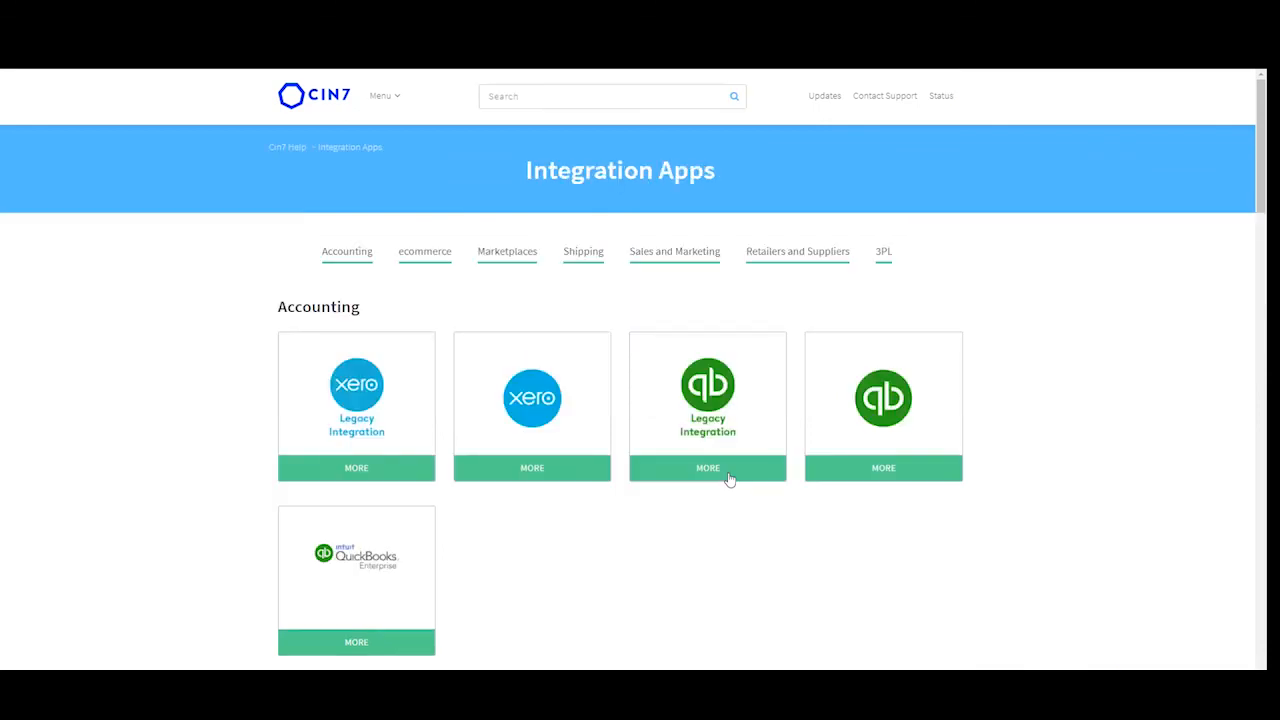
pyautogui.click(549, 467)
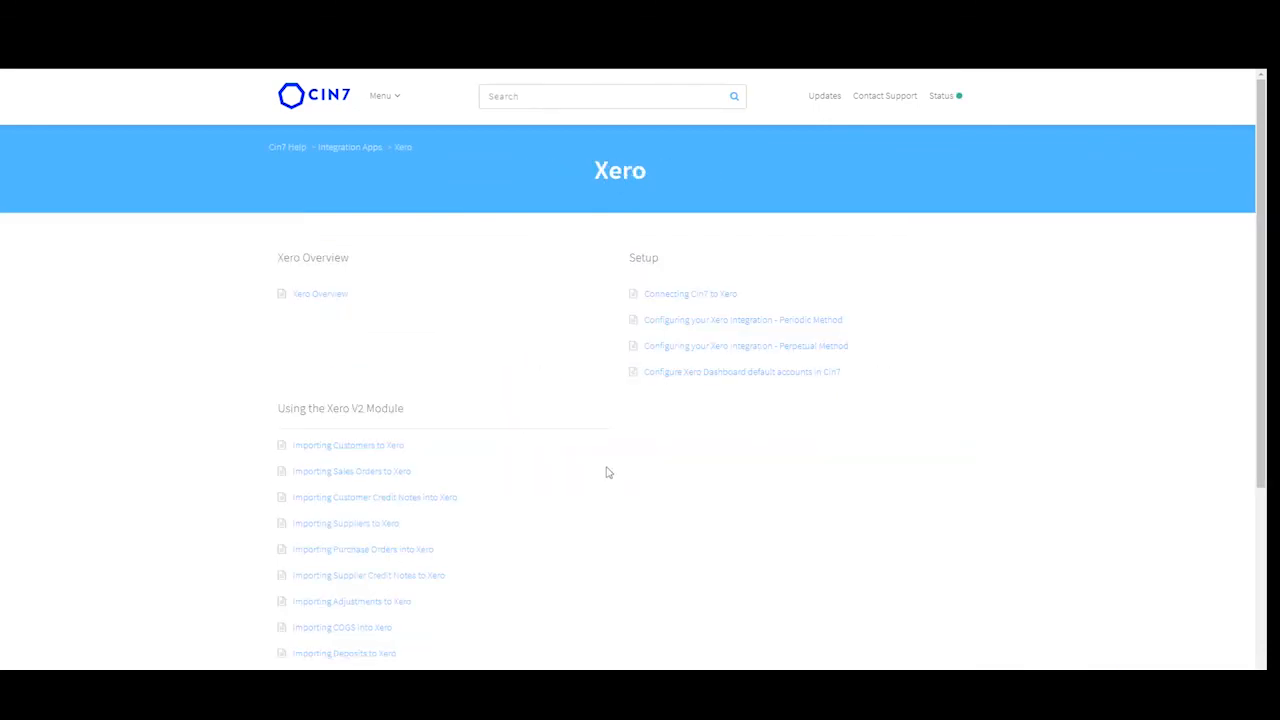
pyautogui.scroll(-2, 624, 482)
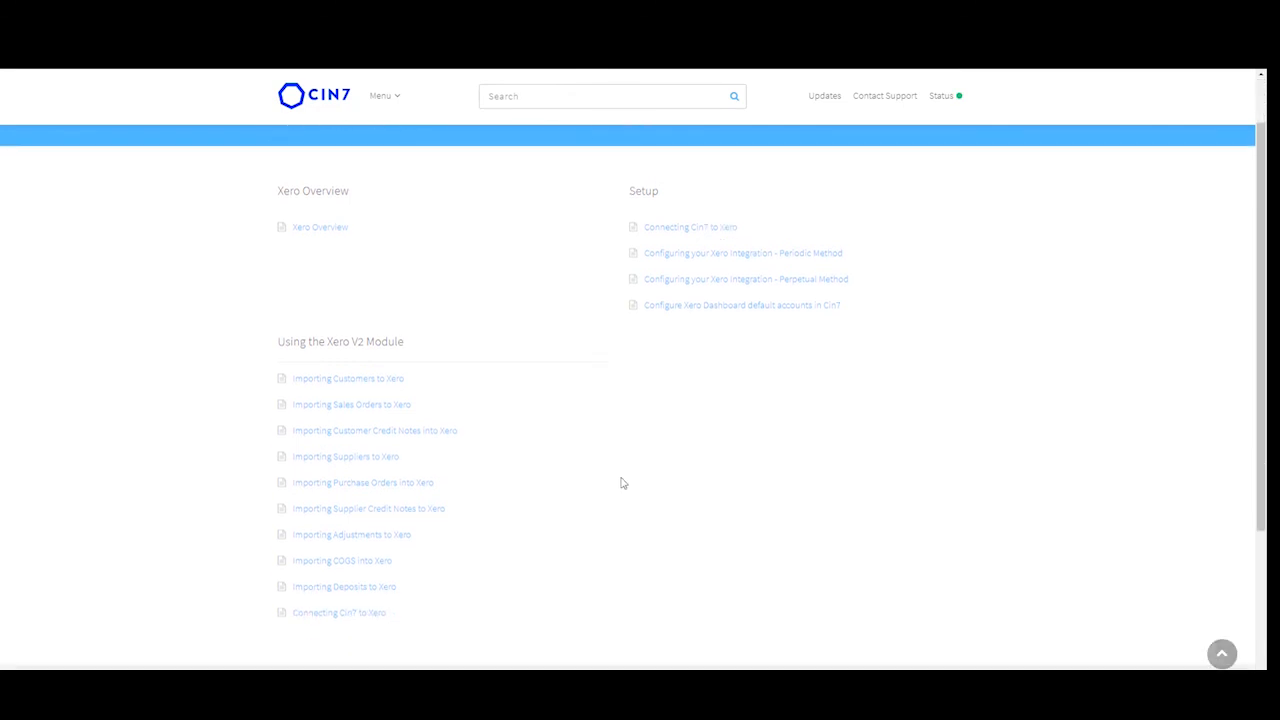
pyautogui.scroll(1, 619, 483)
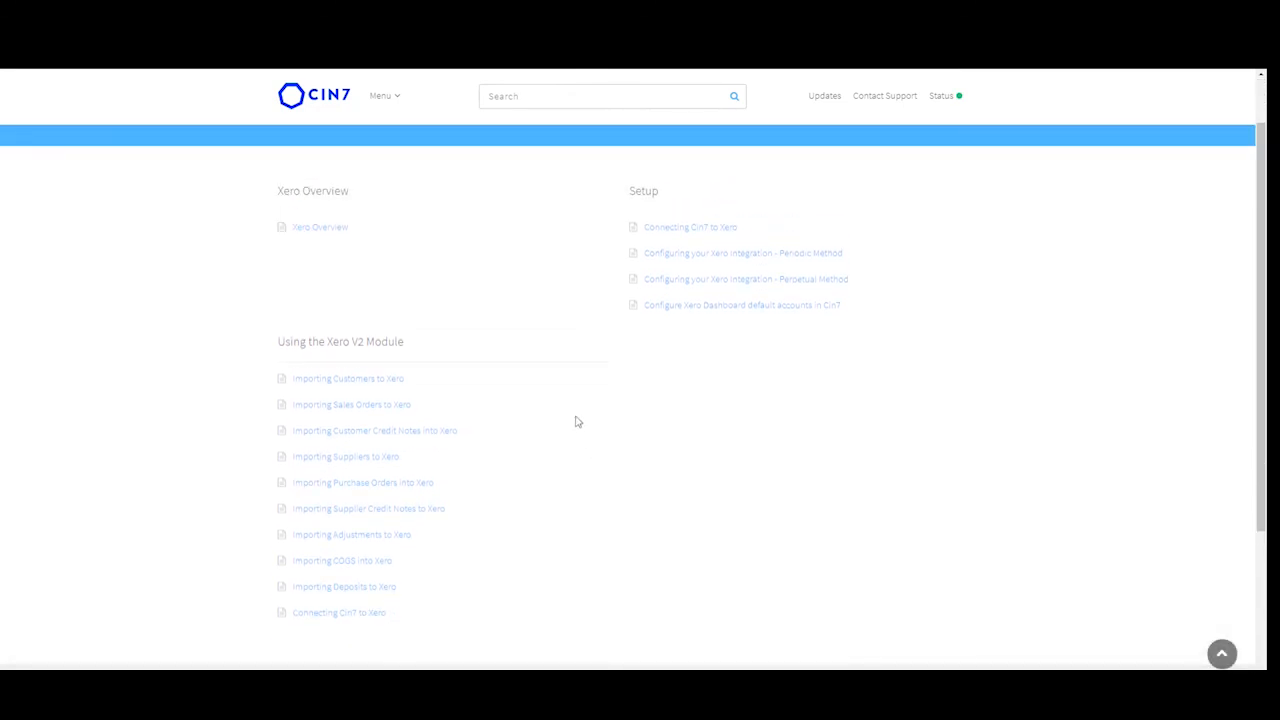